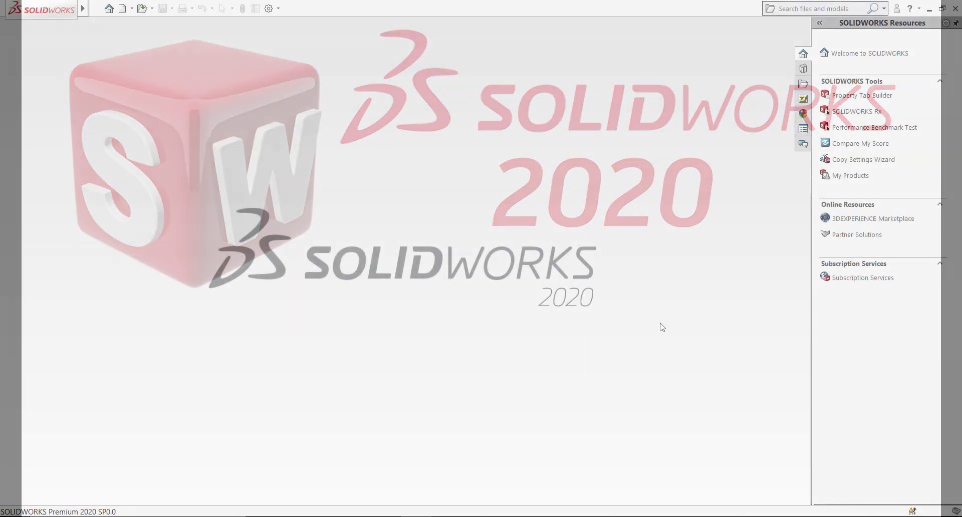
Open the Welcome dialog and create a new blank Part document (Part5, MMGS units).
click(109, 10)
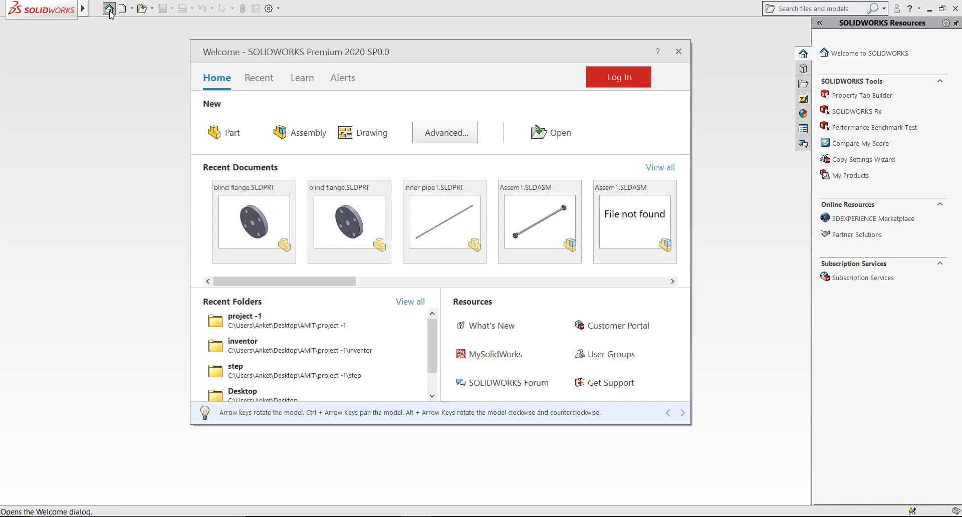
click(233, 134)
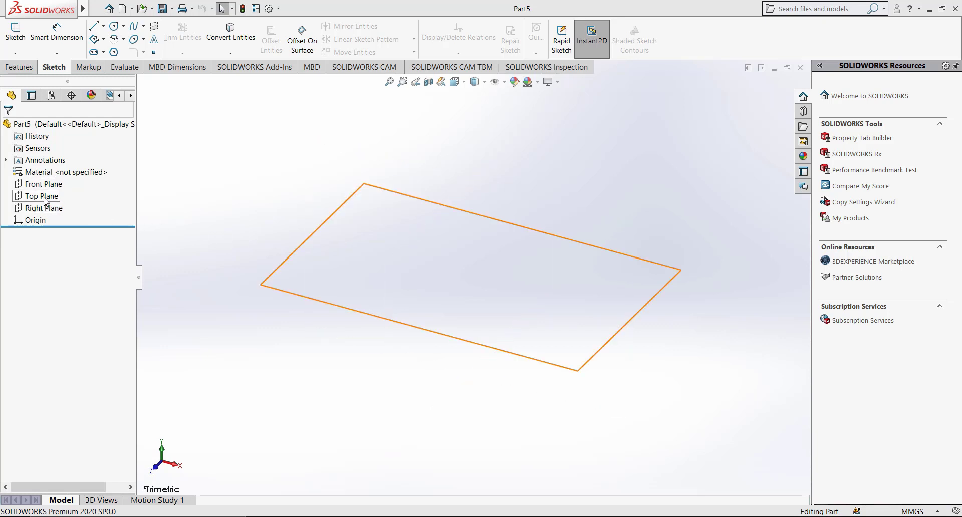
Sketch on the Top Plane and drag a centre-point circle from the origin, radius about 26 mm.
click(45, 198)
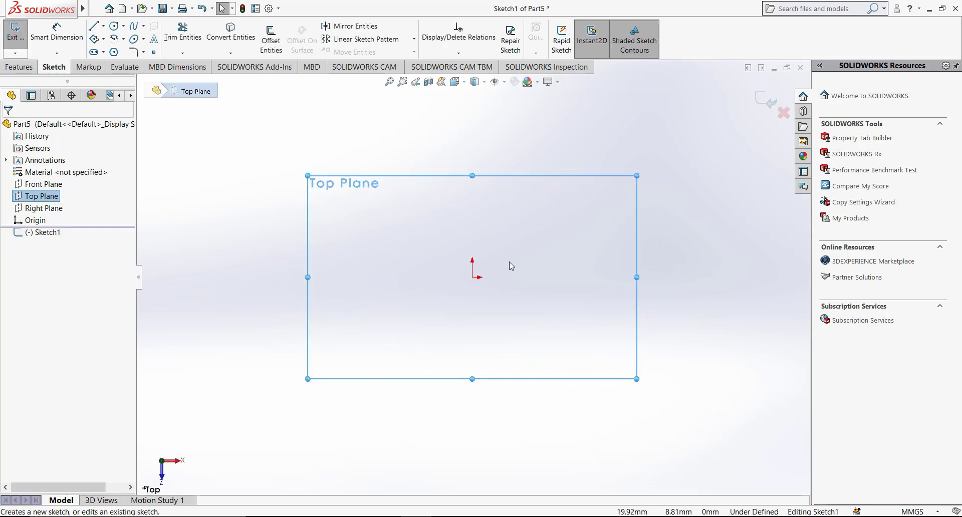
scroll(529, 266, down, 1)
scroll(509, 266, down, 1)
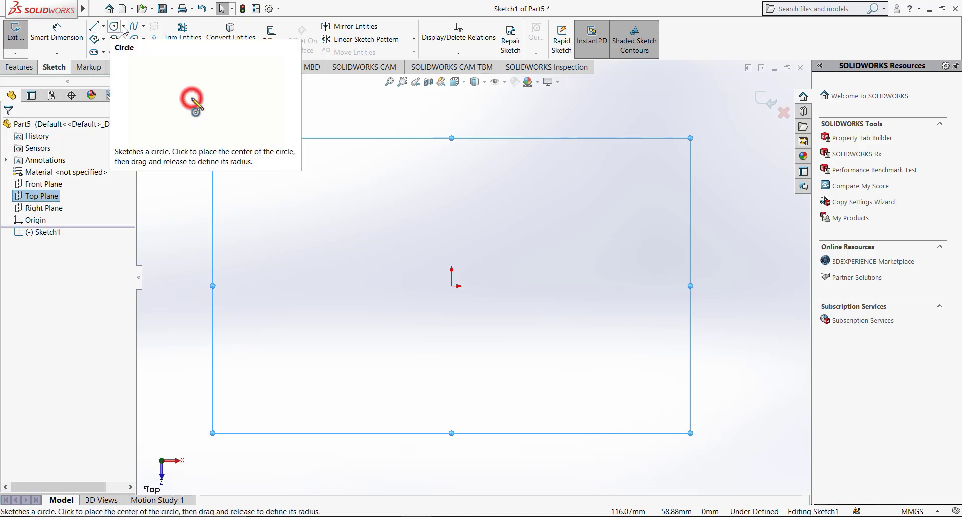
click(124, 27)
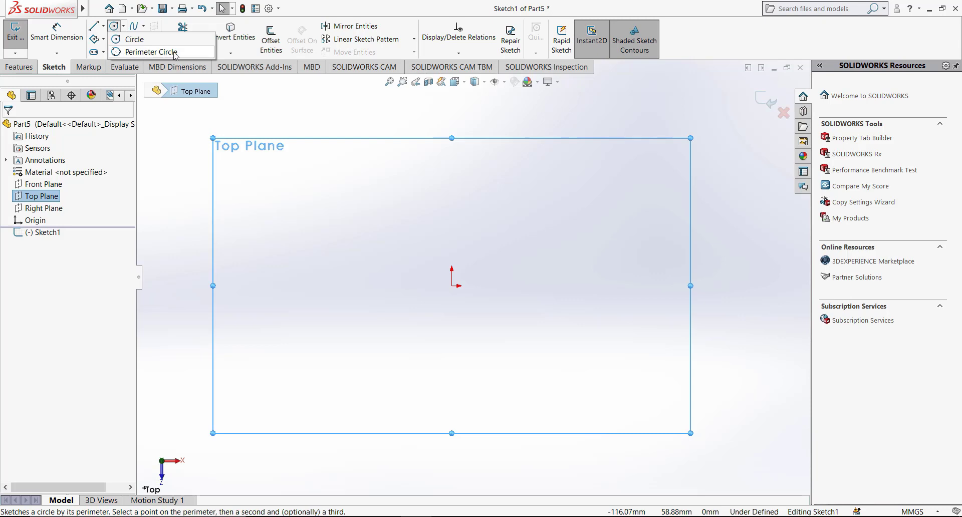
click(130, 44)
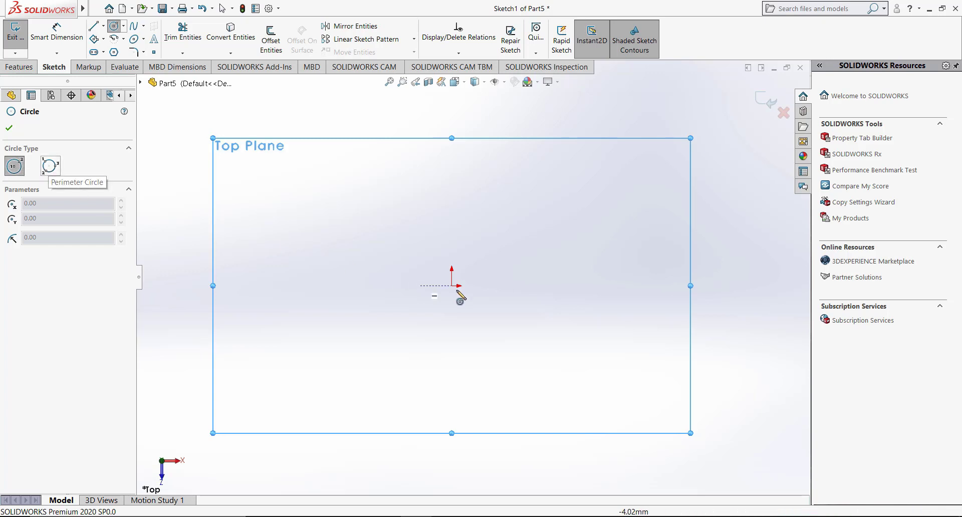
scroll(461, 279, down, 2)
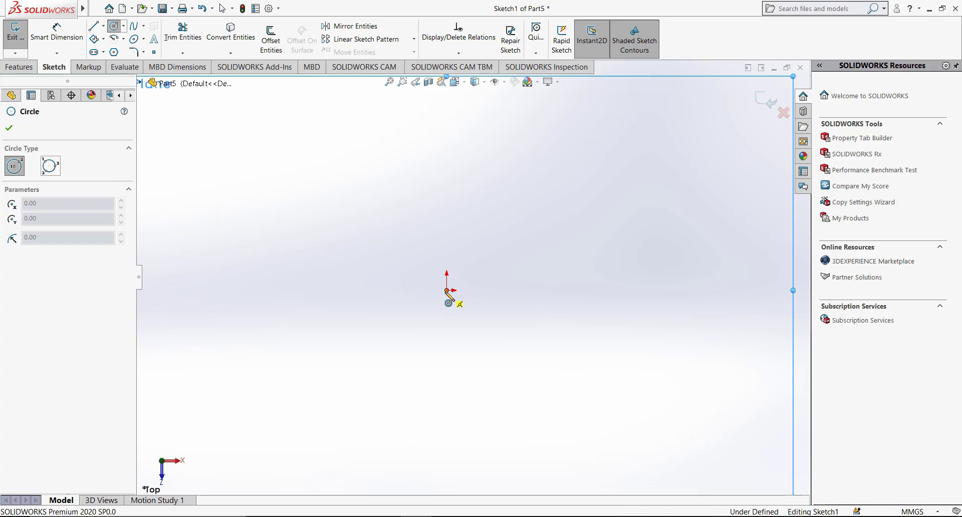
mouse_move(447, 295)
mouse_down()
mouse_move(521, 190)
mouse_move(484, 193)
mouse_up()
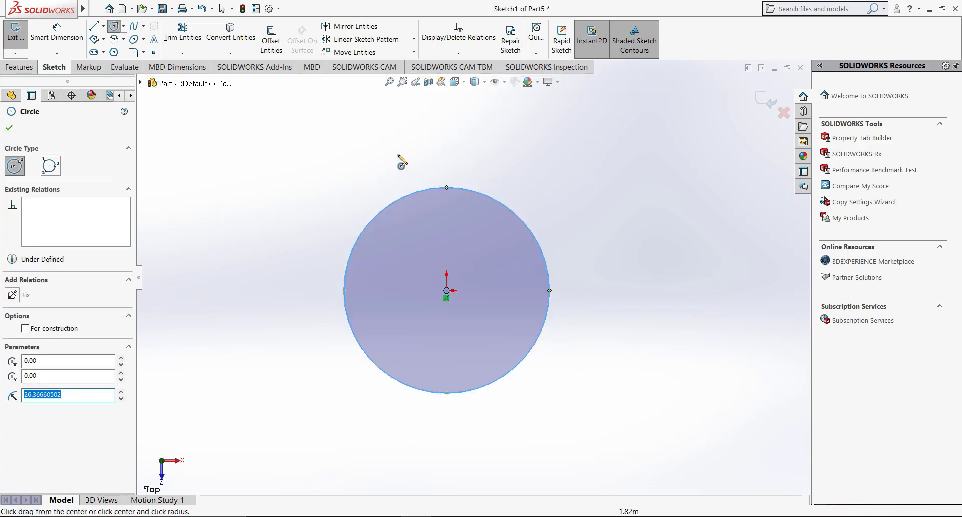
Give the origin circle a 50 mm diameter dimension and move the Ø50.00 label up and right.
click(56, 31)
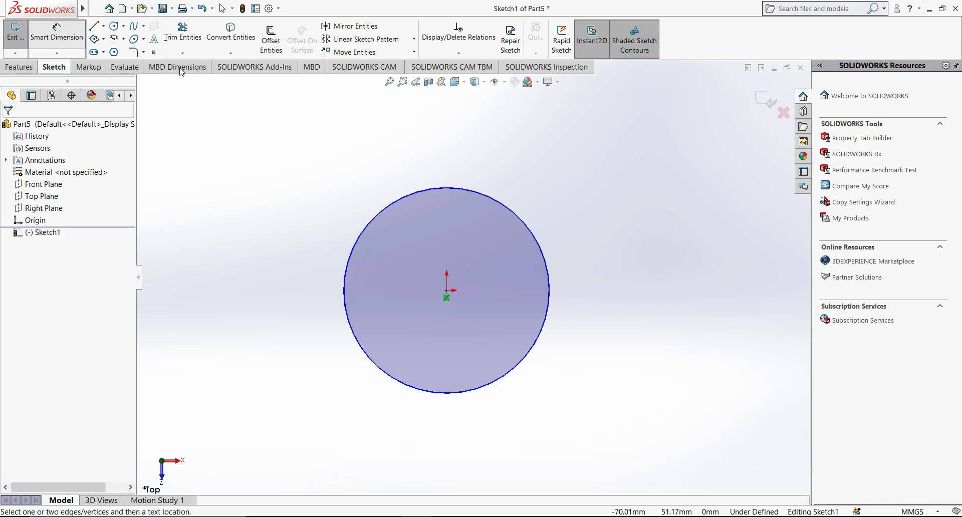
click(512, 211)
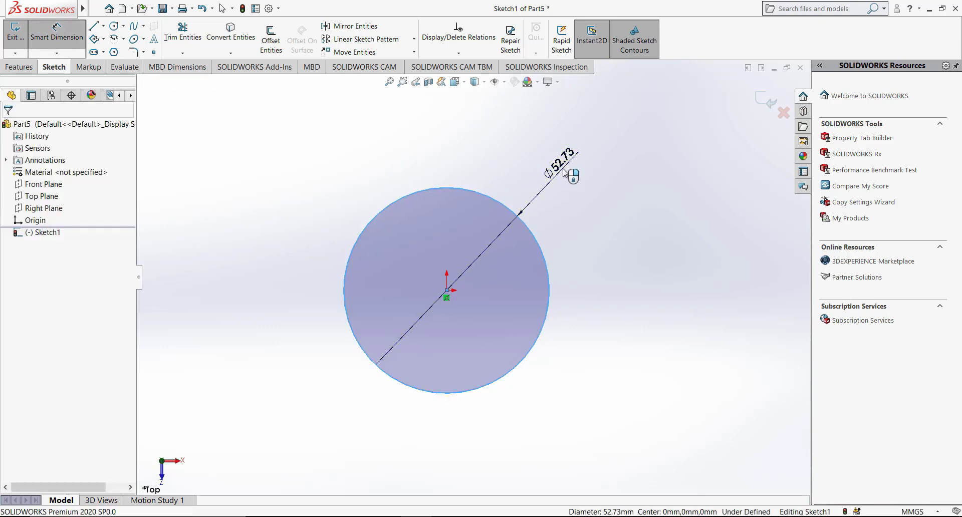
click(563, 173)
text(50)
key(Return)
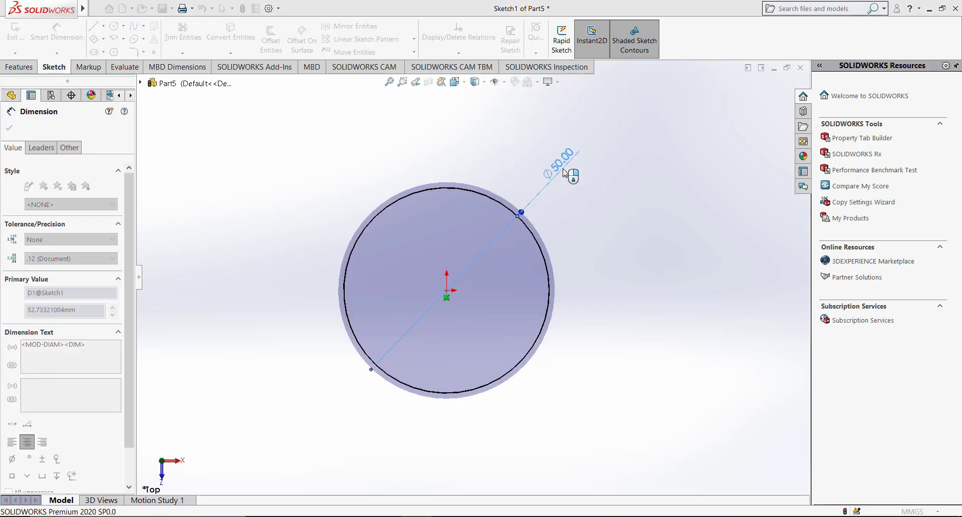
drag(566, 167, 601, 186)
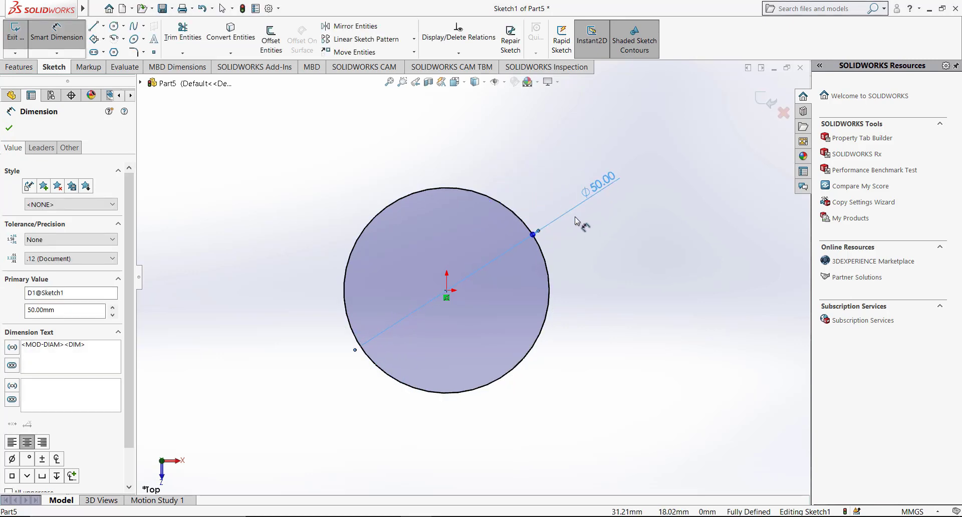
key(Escape)
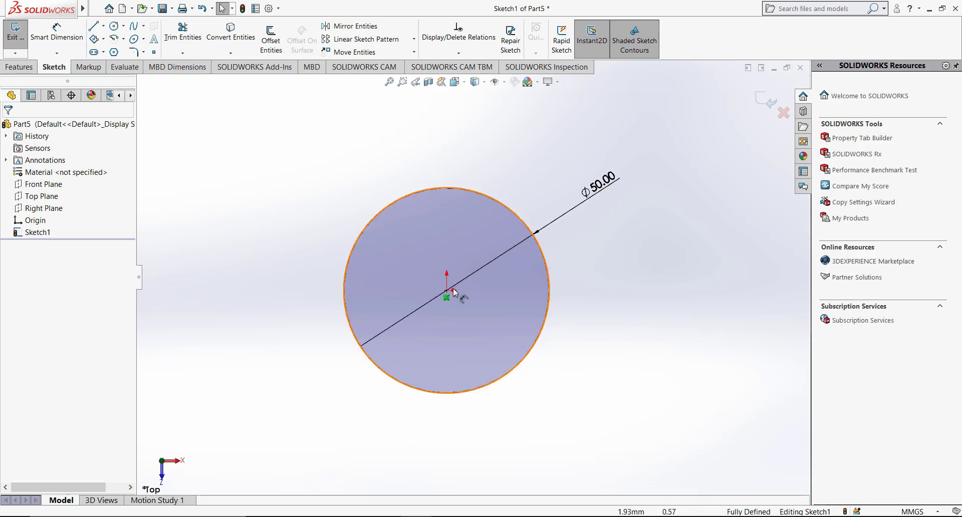
scroll(615, 277, up, 2)
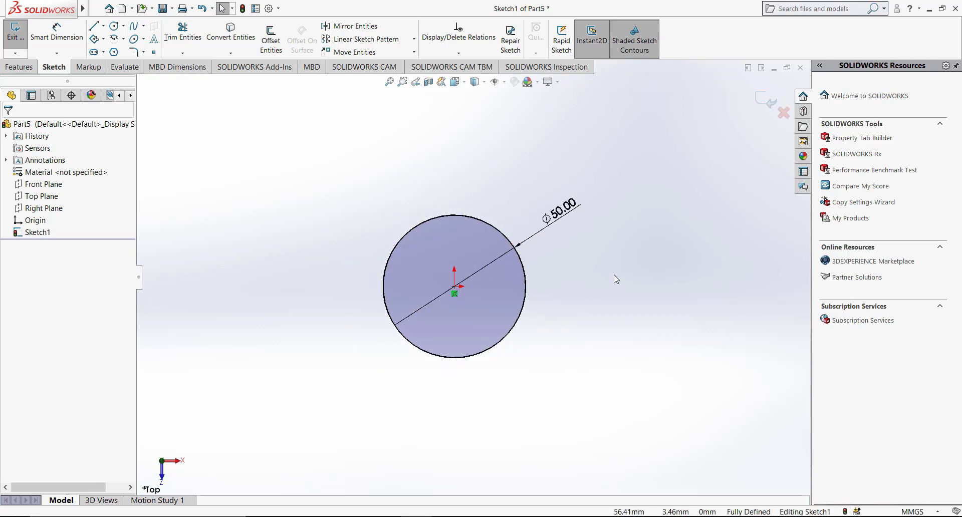
scroll(644, 262, down, 1)
scroll(643, 263, down, 2)
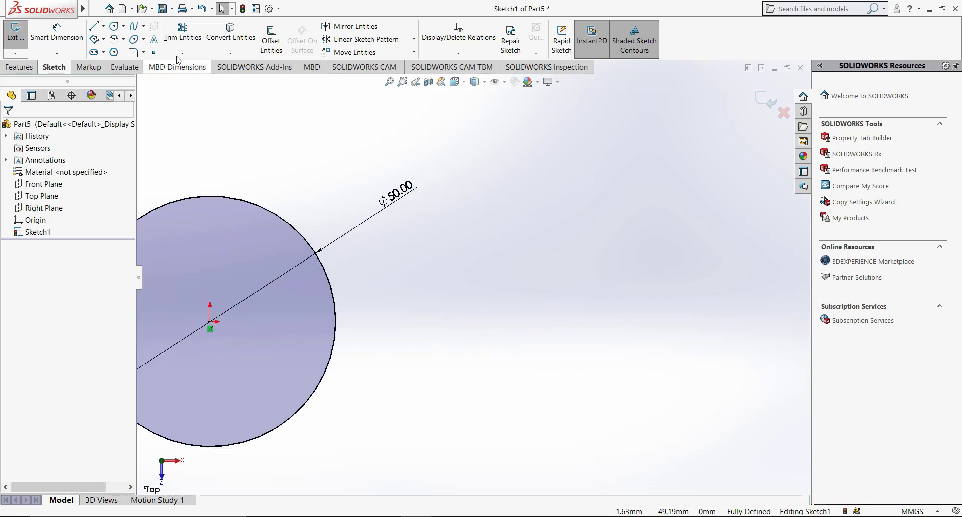
Draw three connected lines to the right of the 50 mm circle.
click(100, 30)
click(474, 197)
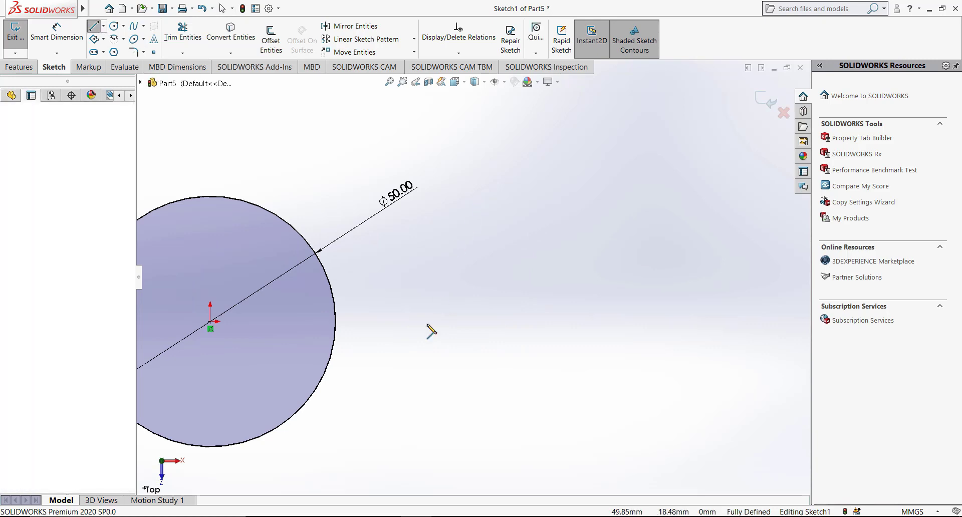
click(428, 328)
click(653, 310)
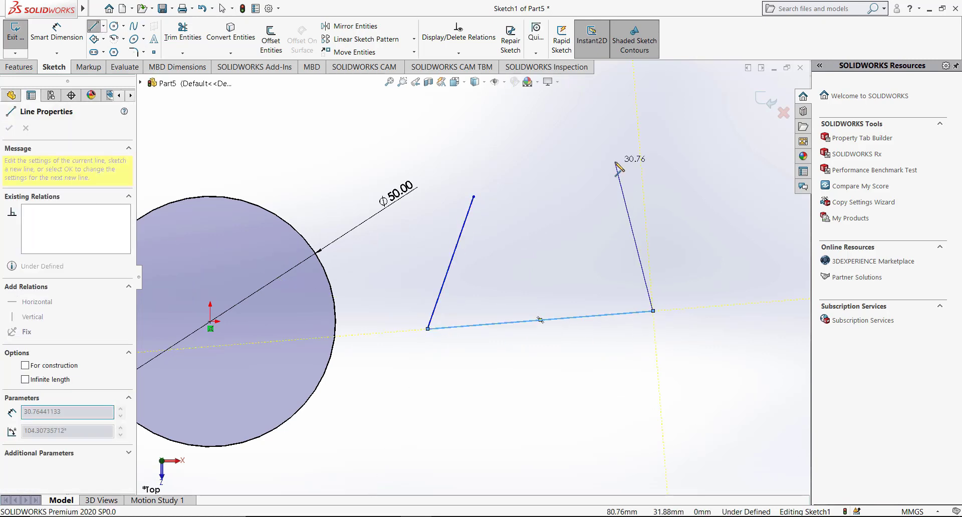
double_click(615, 162)
key(Escape)
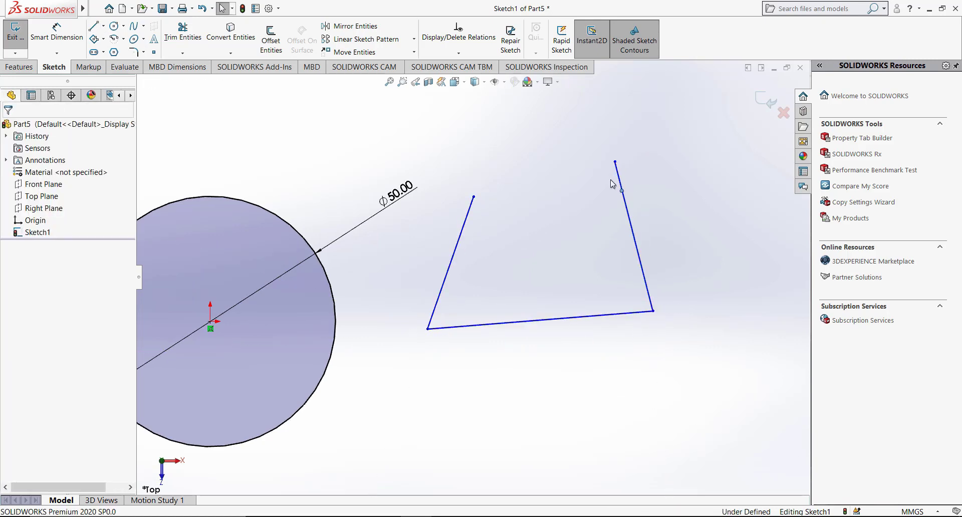
Draw a perimeter circle tangent to the left, bottom and right lines.
click(124, 27)
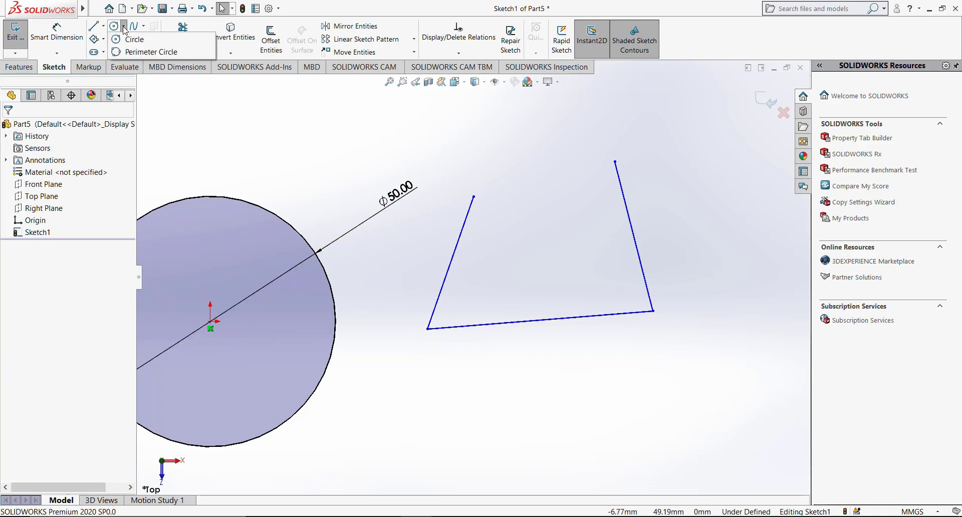
click(149, 53)
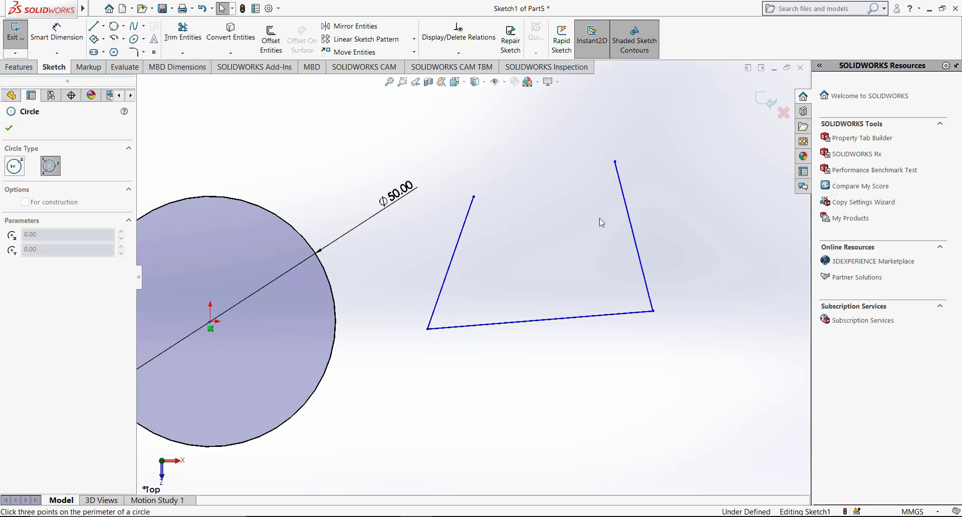
click(455, 252)
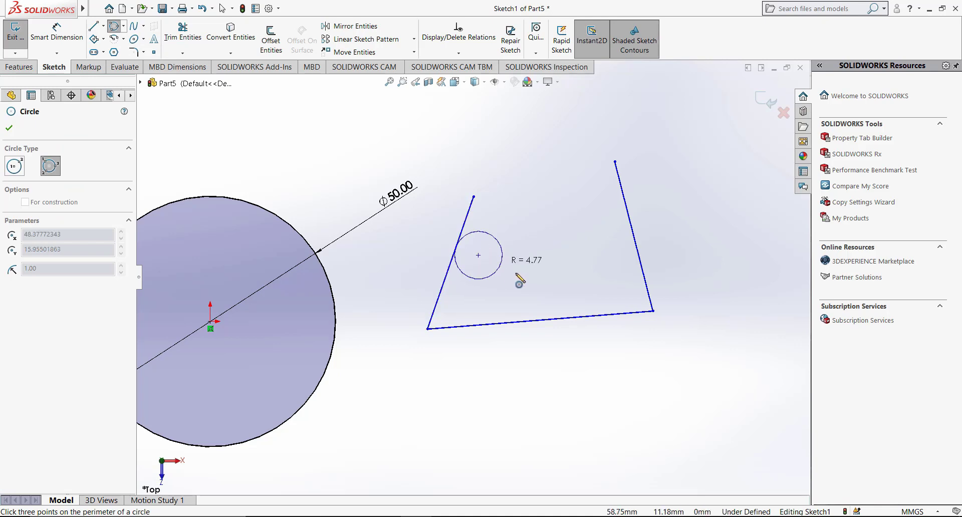
click(550, 319)
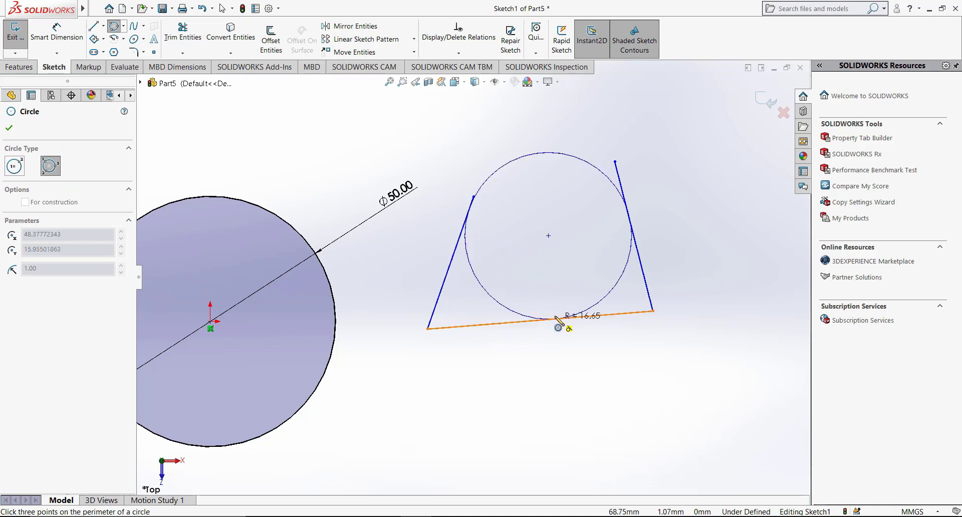
click(629, 216)
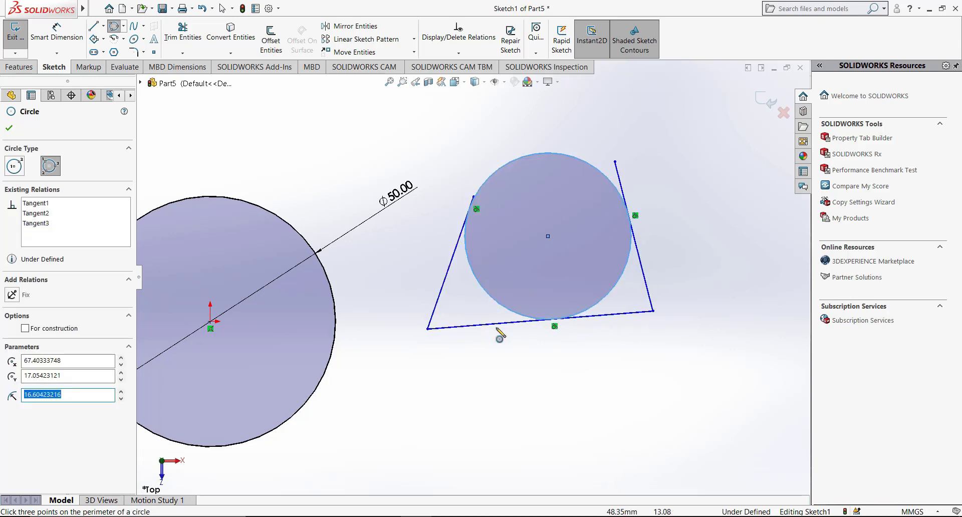
key(Escape)
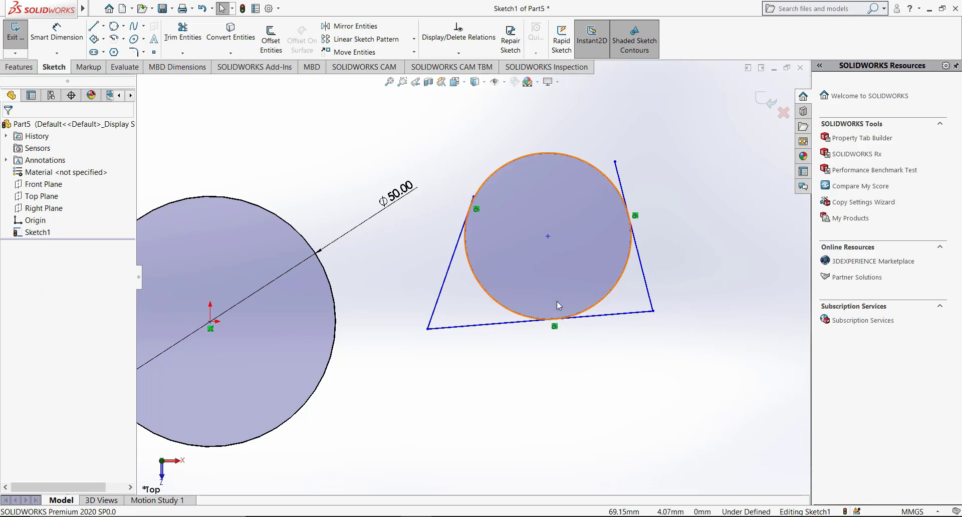
scroll(471, 278, up, 2)
scroll(475, 221, down, 1)
scroll(474, 225, down, 2)
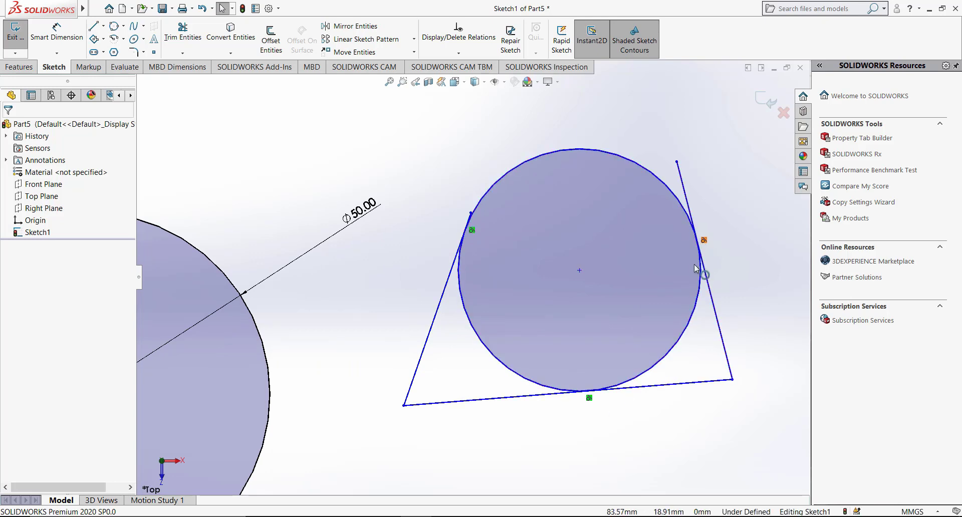
key(ctrl+z)
key(z)
key(z)
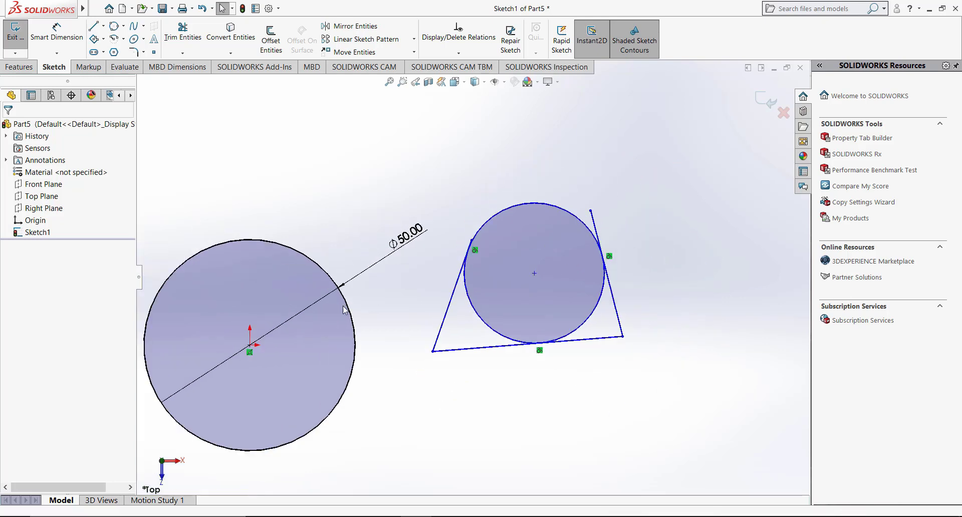
key(z)
key(z)
scroll(301, 314, down, 2)
scroll(593, 289, down, 1)
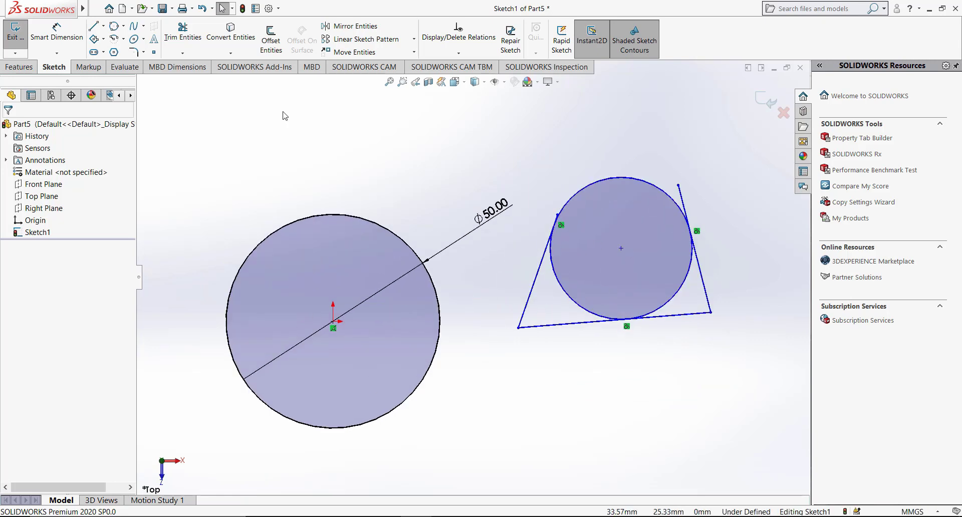
Dimension the tangent circle at Ø40 mm and place the label above it.
click(56, 32)
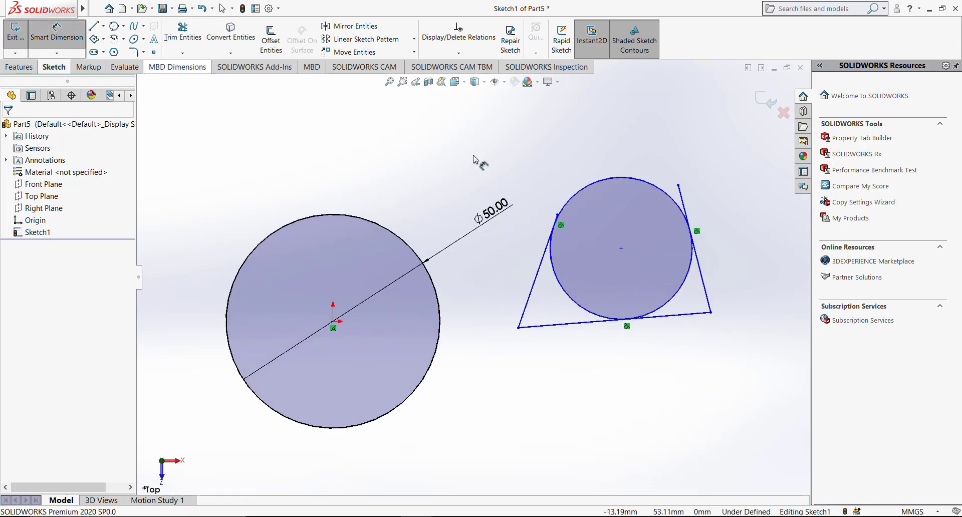
click(590, 171)
click(589, 157)
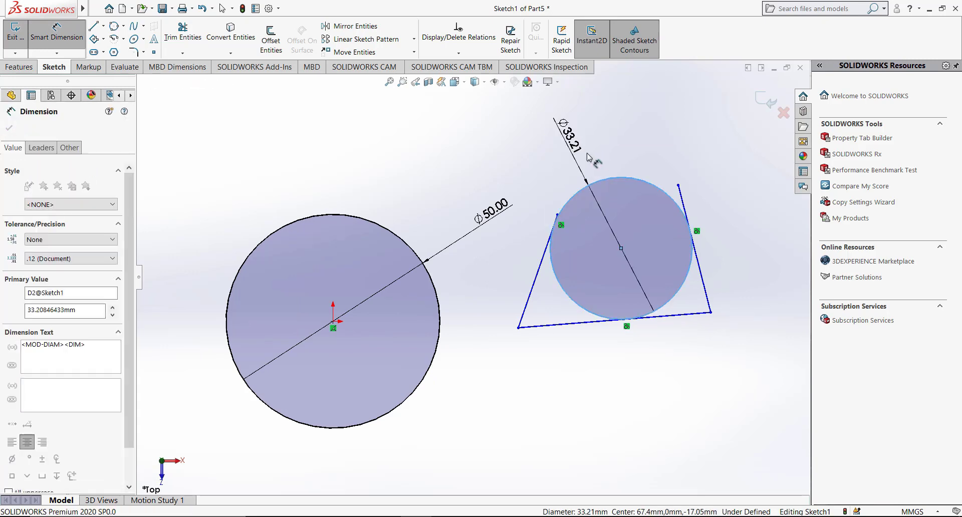
click(590, 141)
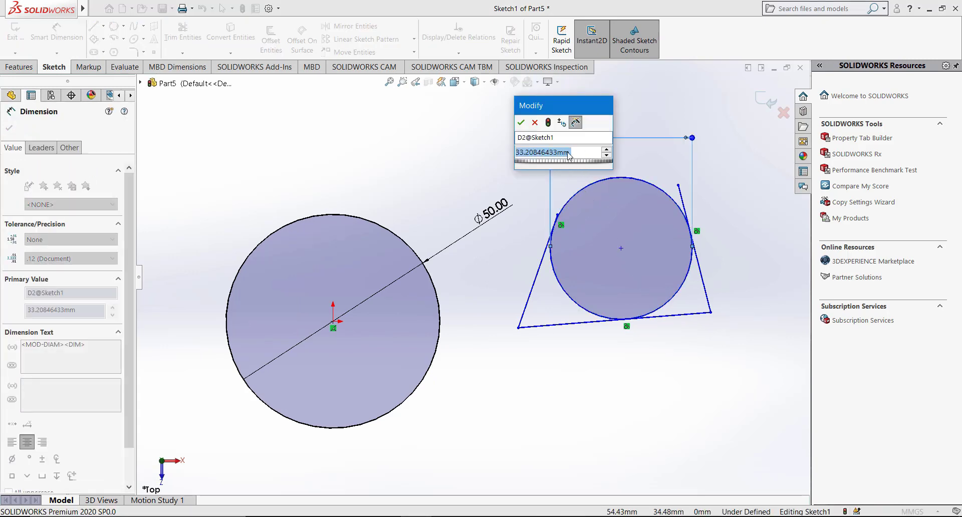
text(40)
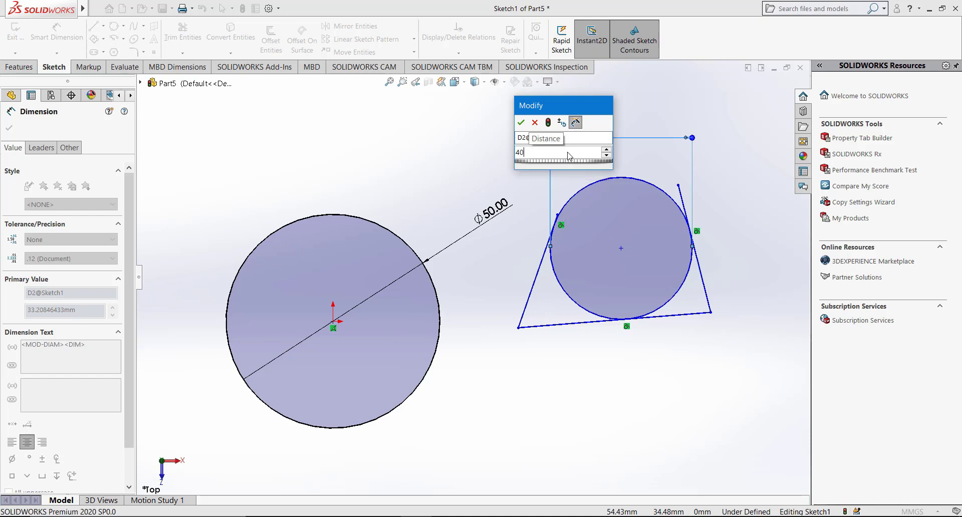
key(Return)
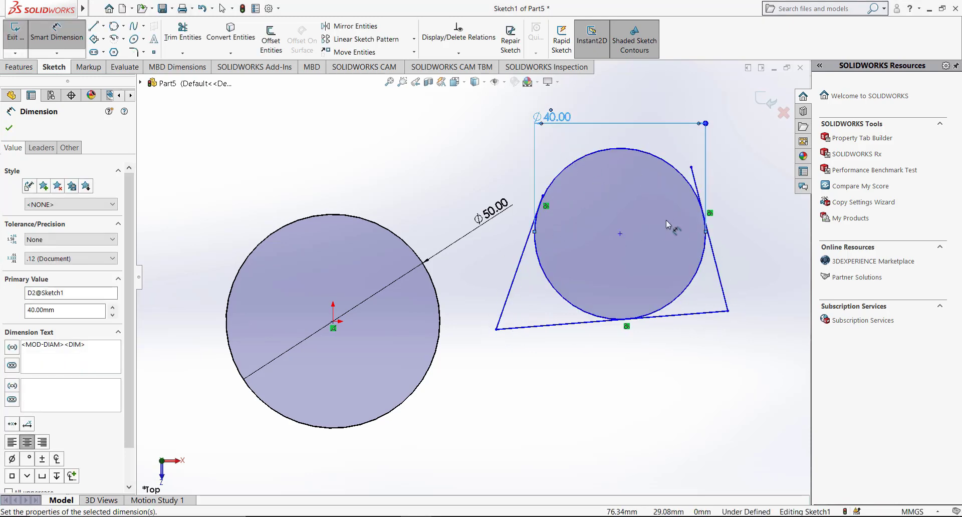
drag(551, 118, 607, 113)
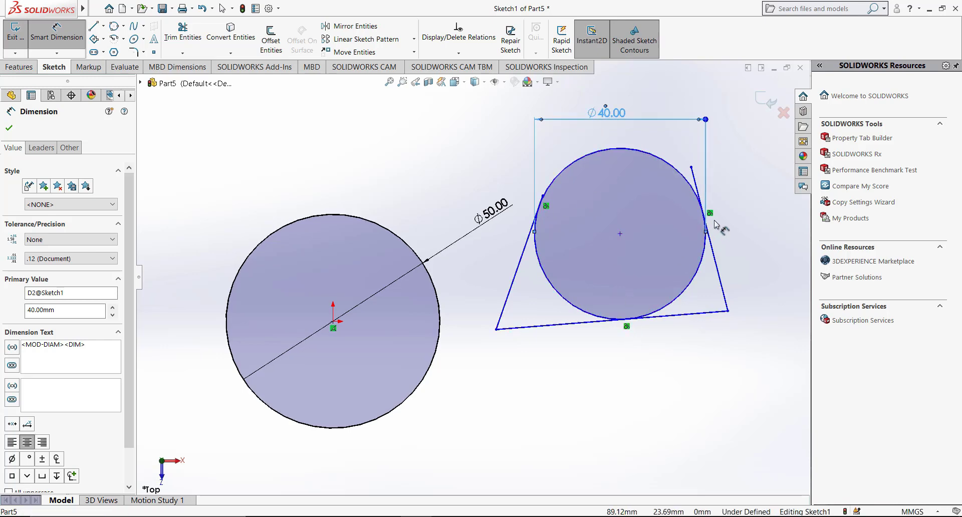
key(Escape)
key(f)
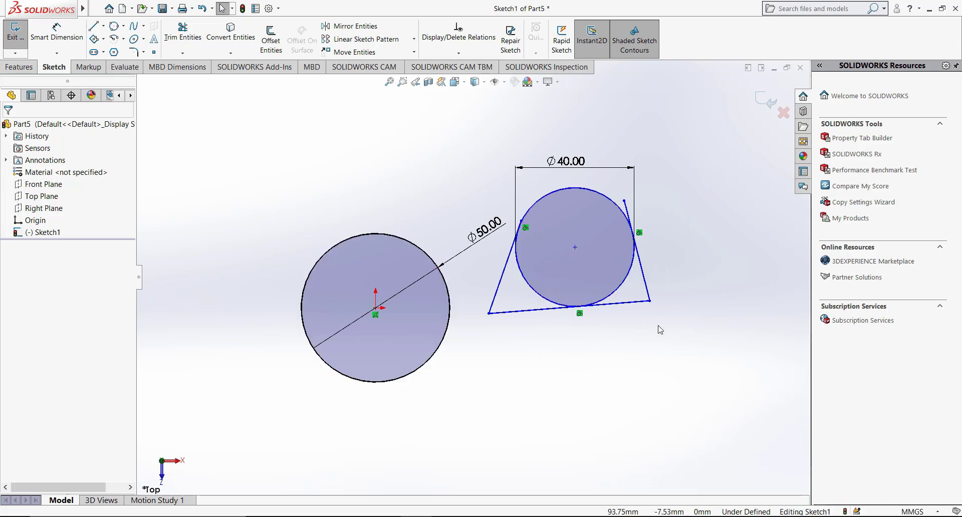
Drag the left circle's Ø50.00 dimension to a steeper angle leading up to the right.
scroll(660, 329, down, 2)
mouse_move(441, 211)
mouse_down()
mouse_move(379, 174)
mouse_move(376, 161)
mouse_up()
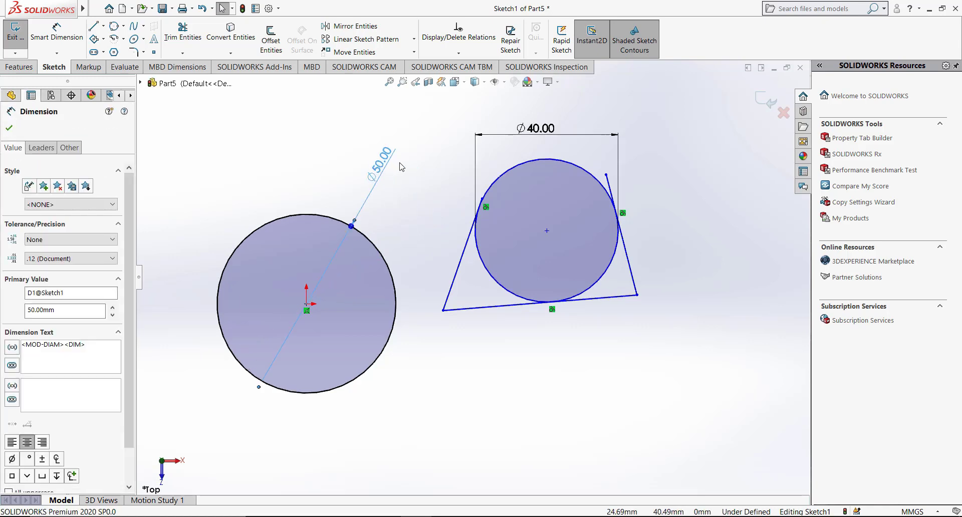
mouse_move(380, 178)
mouse_down()
mouse_move(403, 192)
mouse_move(390, 176)
mouse_up()
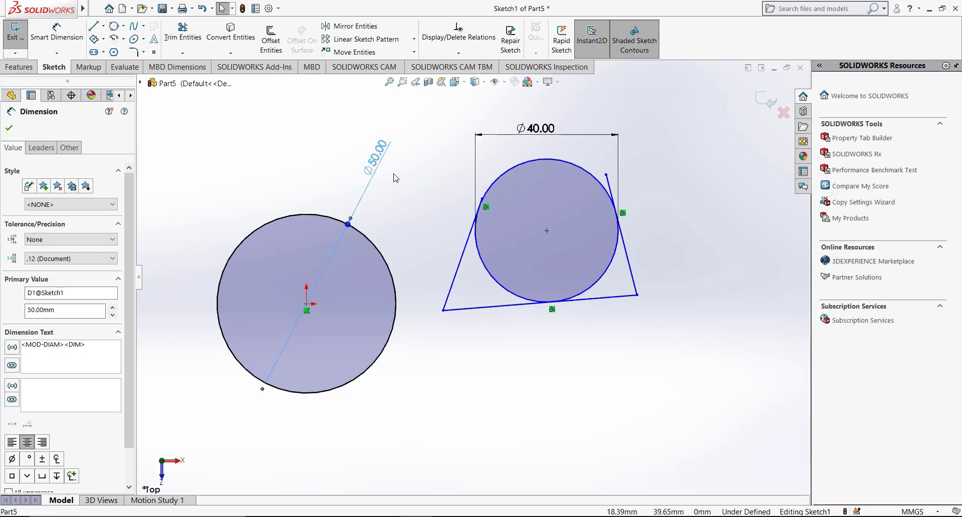
click(439, 226)
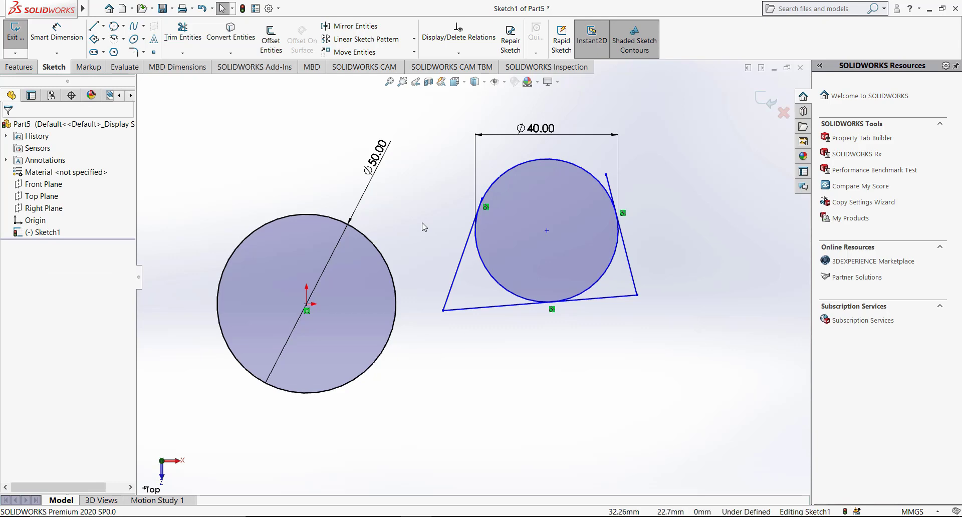
click(267, 9)
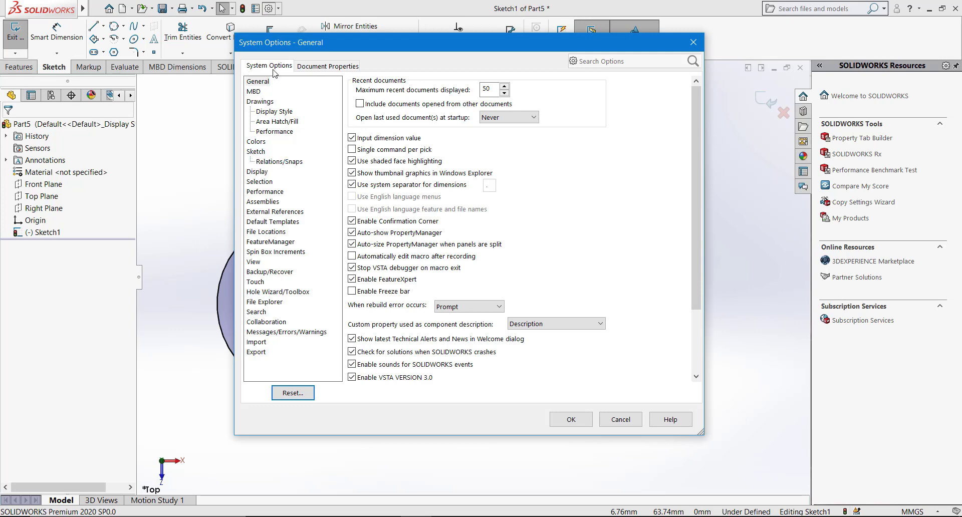
Check 'Enable on screen numeric input on entity creation' in the Sketch options and confirm.
click(255, 151)
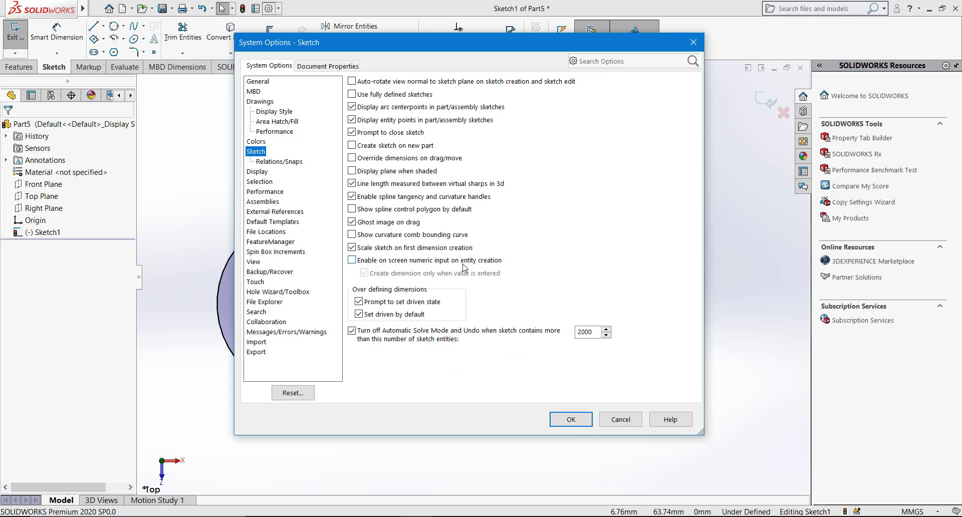
click(351, 260)
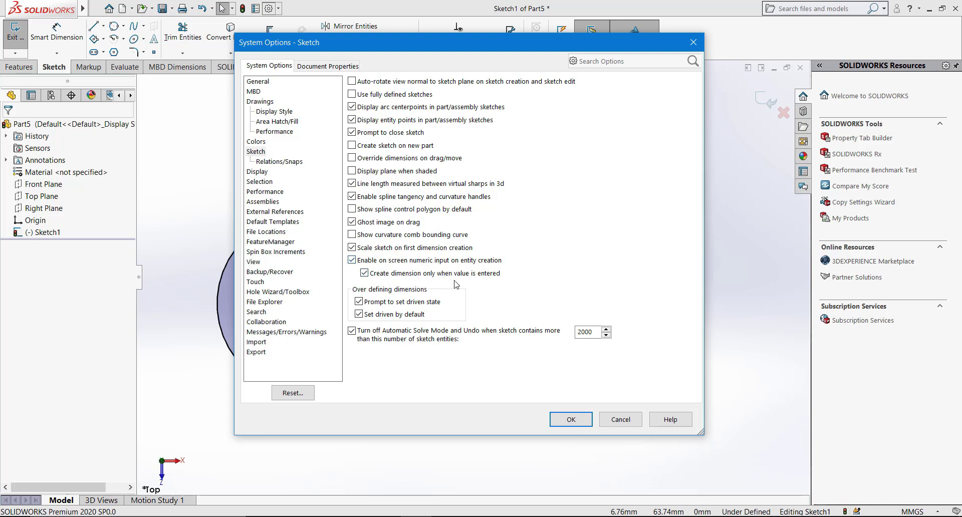
click(572, 421)
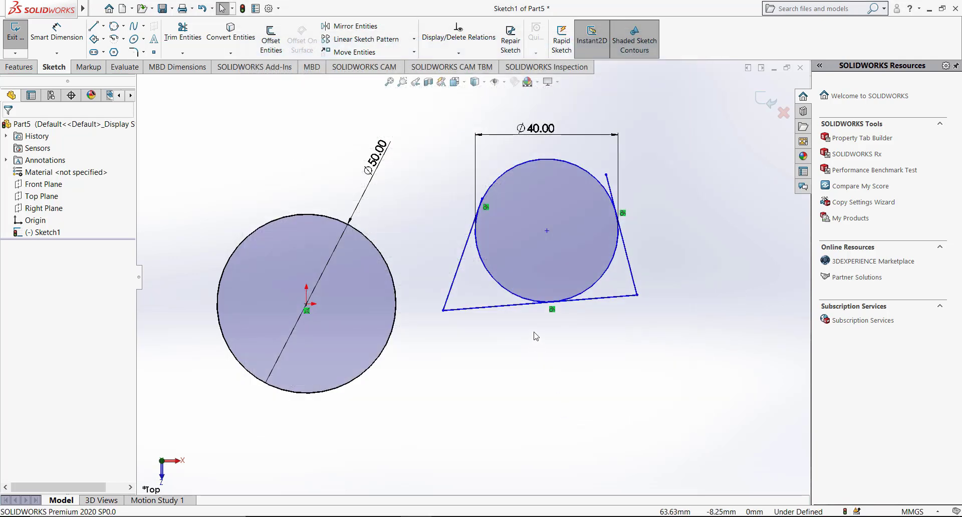
click(123, 26)
Draw a Ø50 circle below the tangent circle via on-screen input and angle its dimension.
click(129, 44)
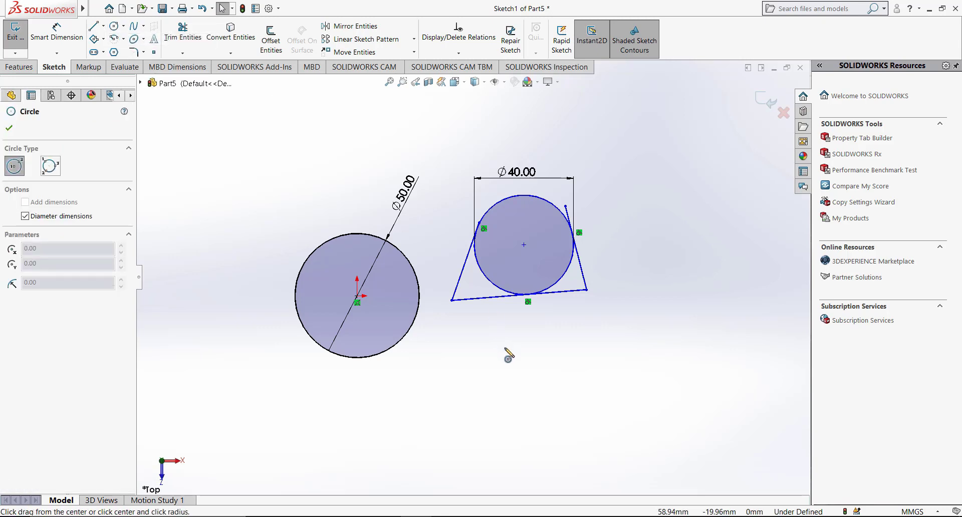
scroll(509, 358, down, 2)
click(488, 376)
text(50)
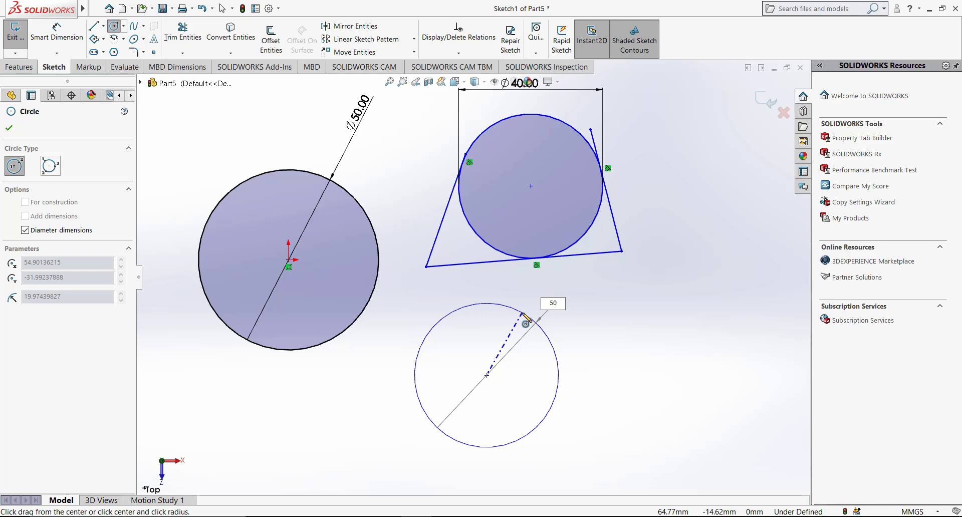
key(Return)
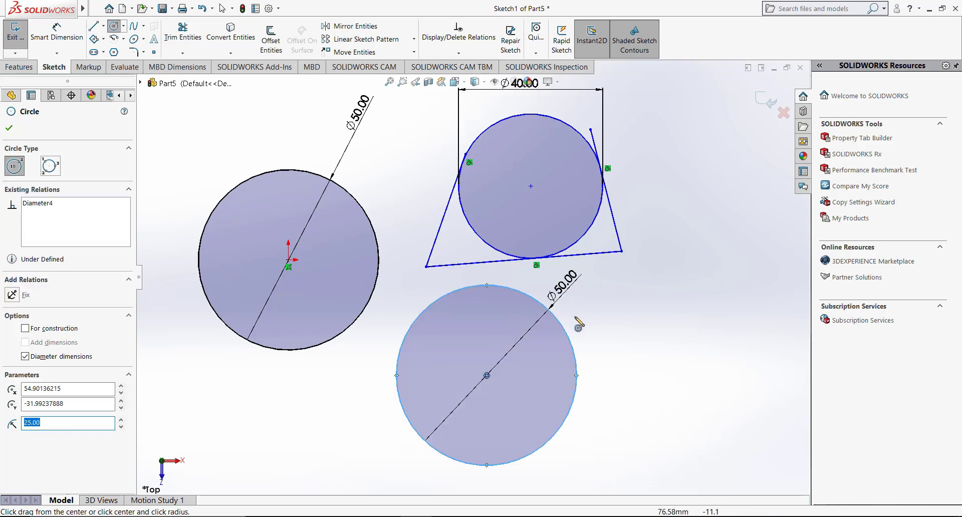
key(Escape)
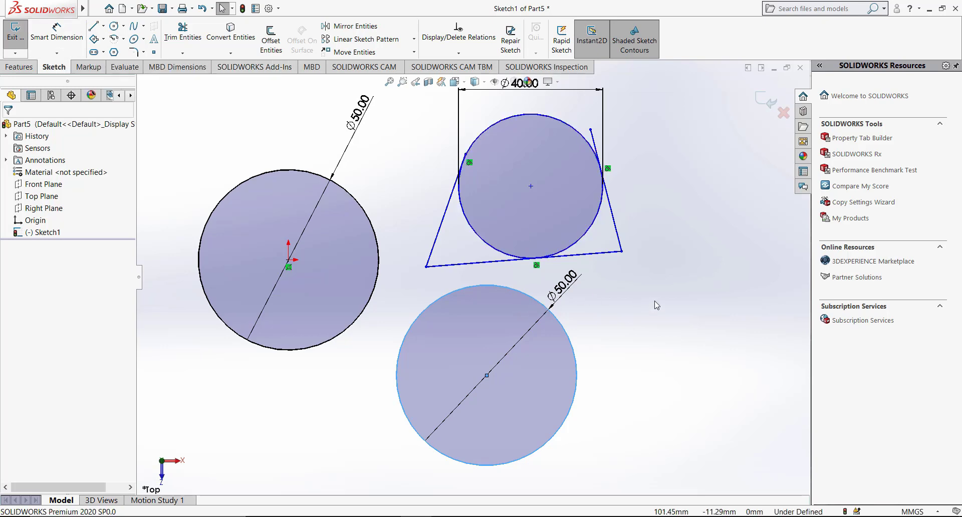
scroll(548, 172, up, 1)
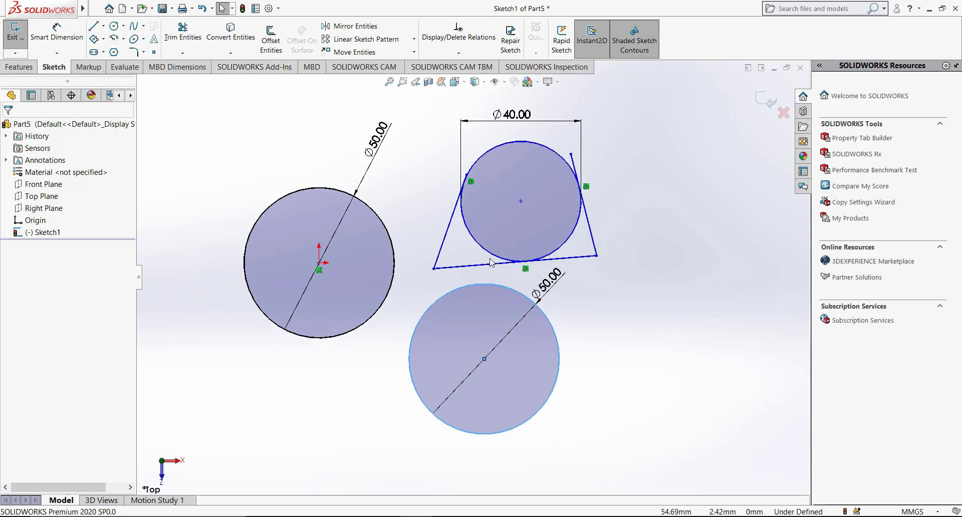
scroll(550, 294, down, 1)
mouse_move(552, 290)
mouse_down()
mouse_move(601, 338)
mouse_move(582, 308)
mouse_up()
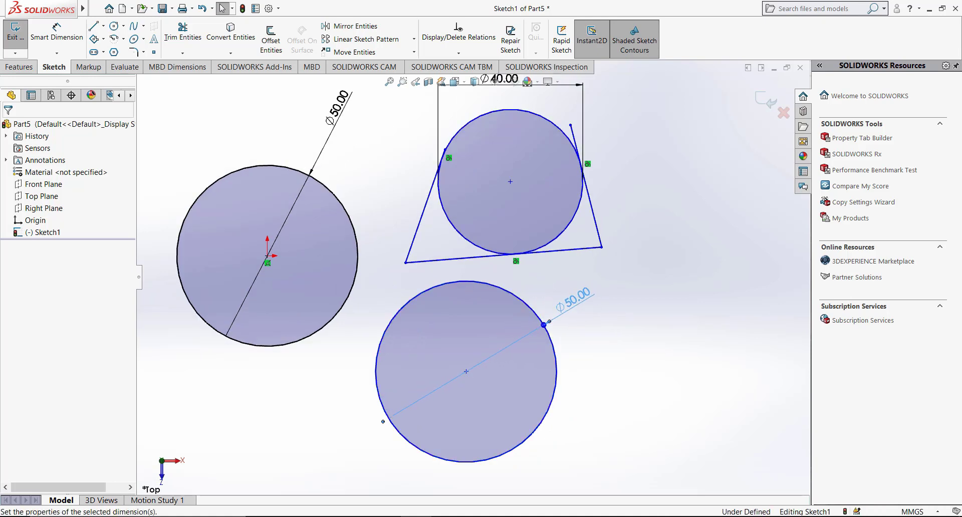
key(Escape)
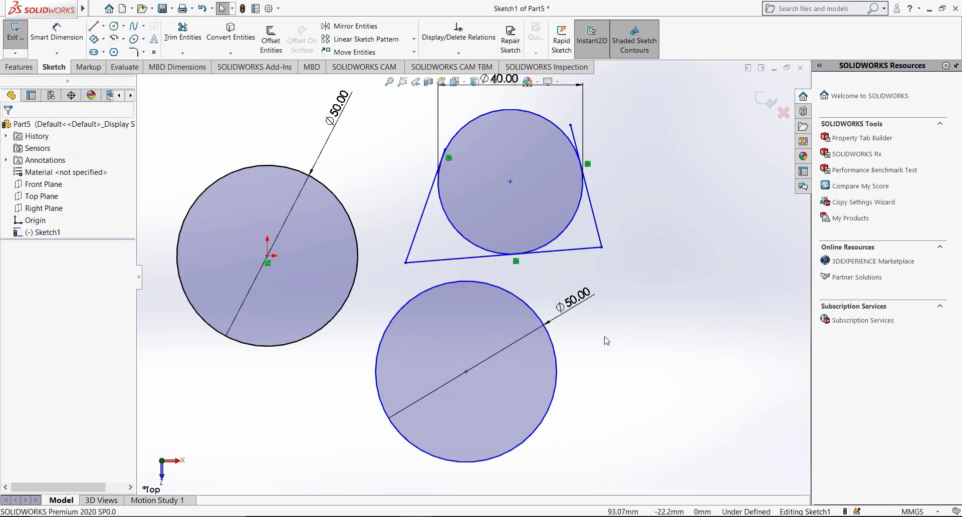
scroll(529, 308, up, 2)
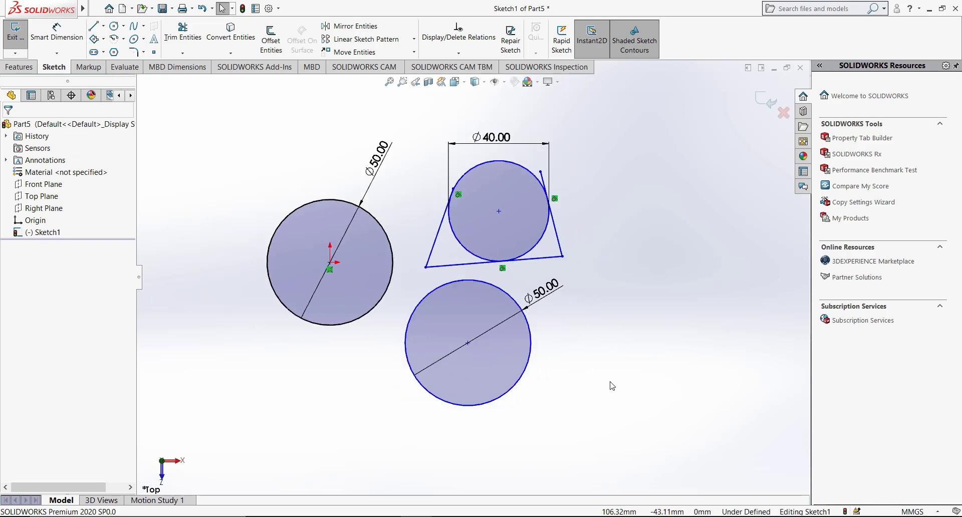
drag(650, 429, 234, 94)
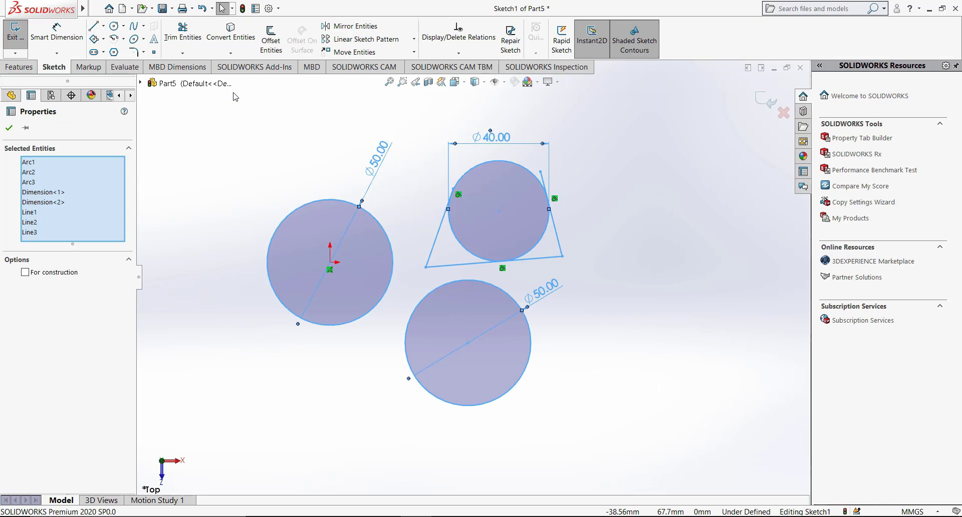
Delete every selected circle, line and dimension, leaving only the origin.
key(Delete)
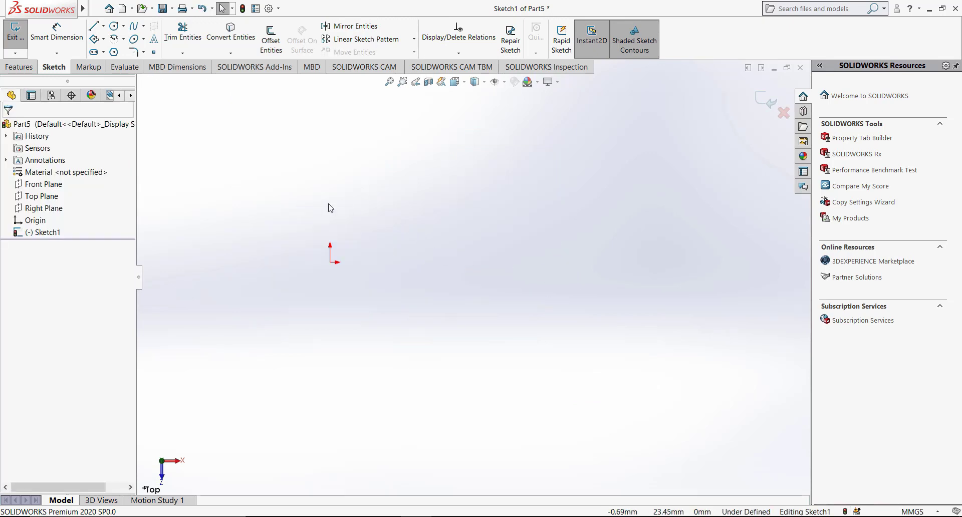
click(103, 39)
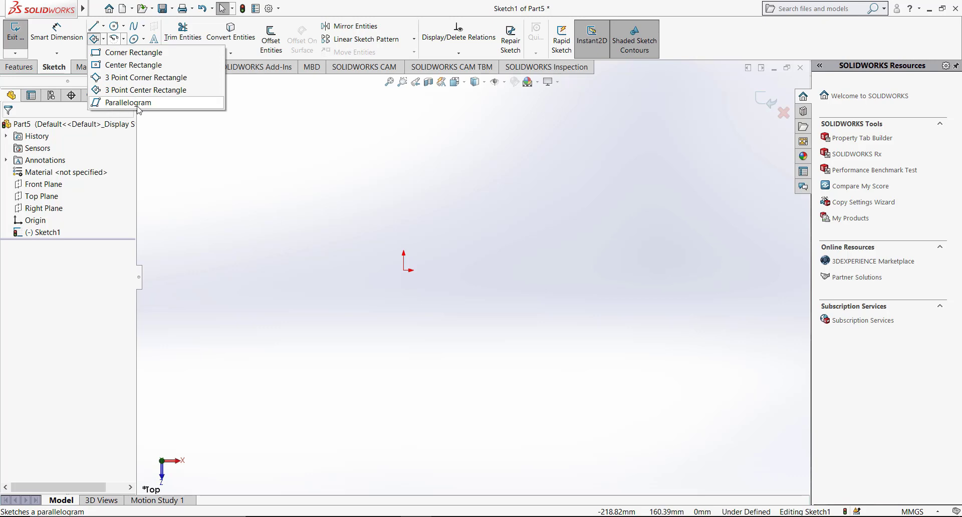
Draw a wide corner rectangle above the origin.
click(127, 56)
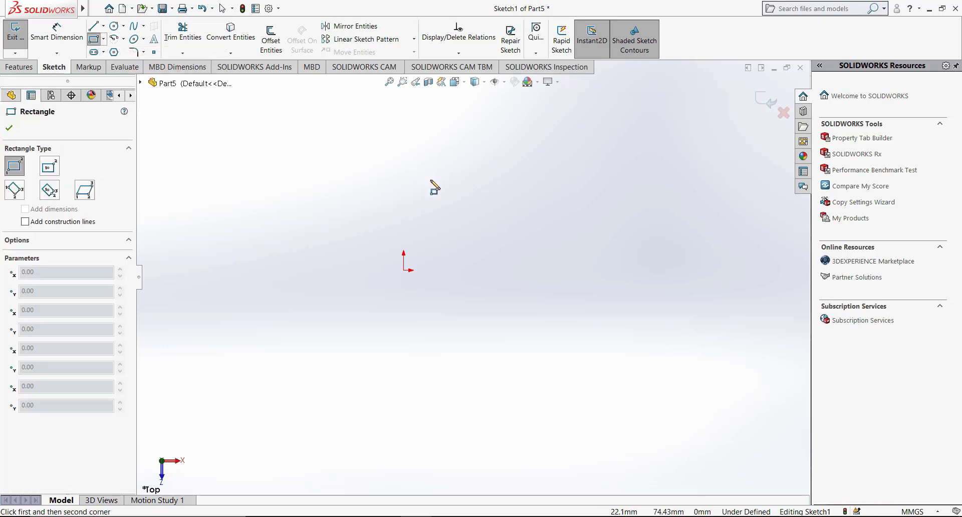
scroll(412, 259, down, 1)
click(289, 156)
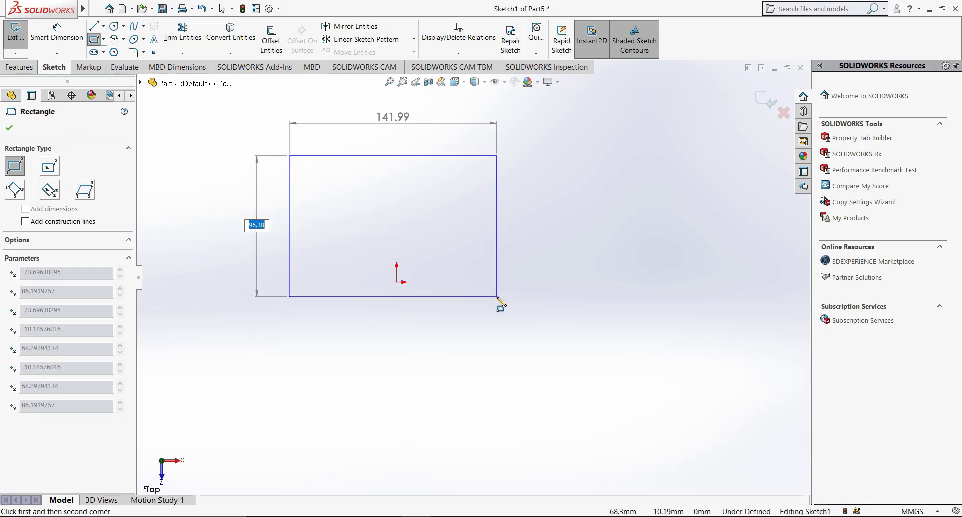
click(513, 248)
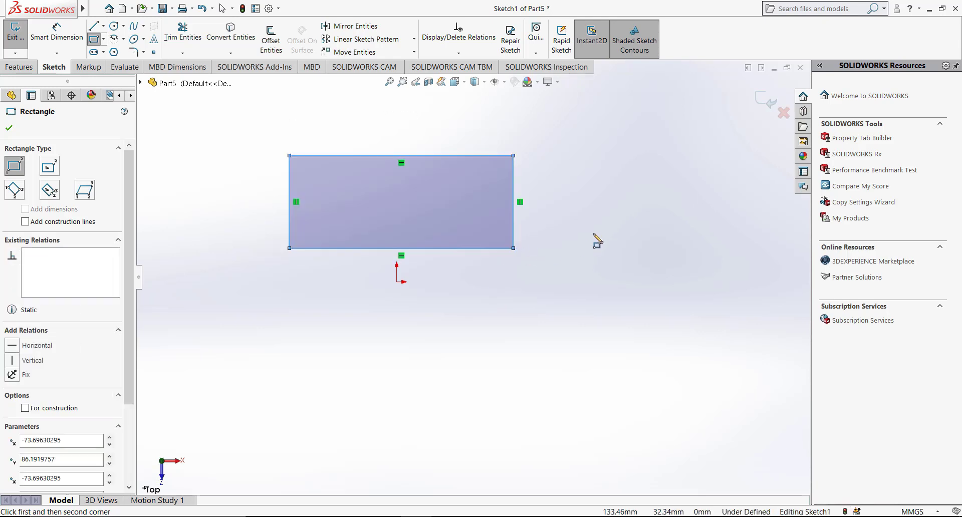
scroll(604, 236, up, 1)
scroll(526, 204, down, 2)
Draw a second corner rectangle to its right, 70 wide by 50 high.
click(498, 178)
text(50)
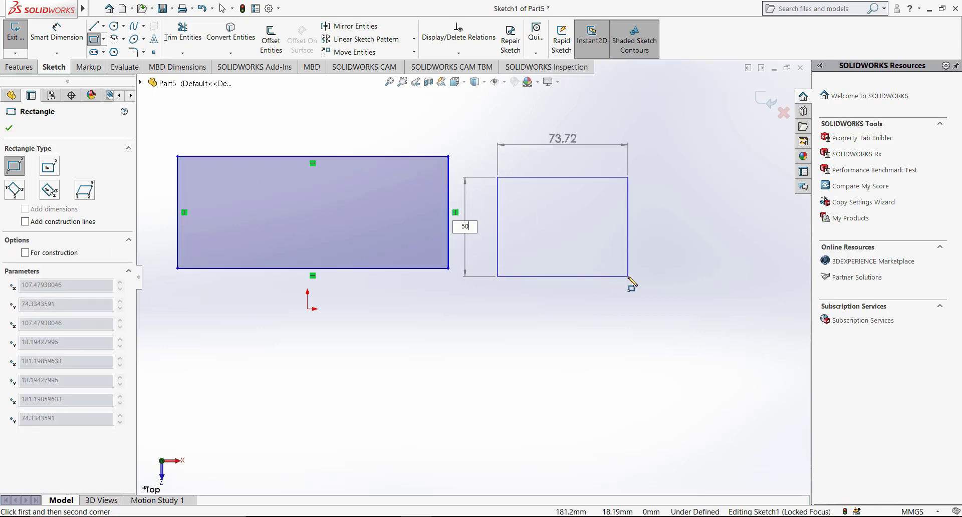
key(Tab)
text(70)
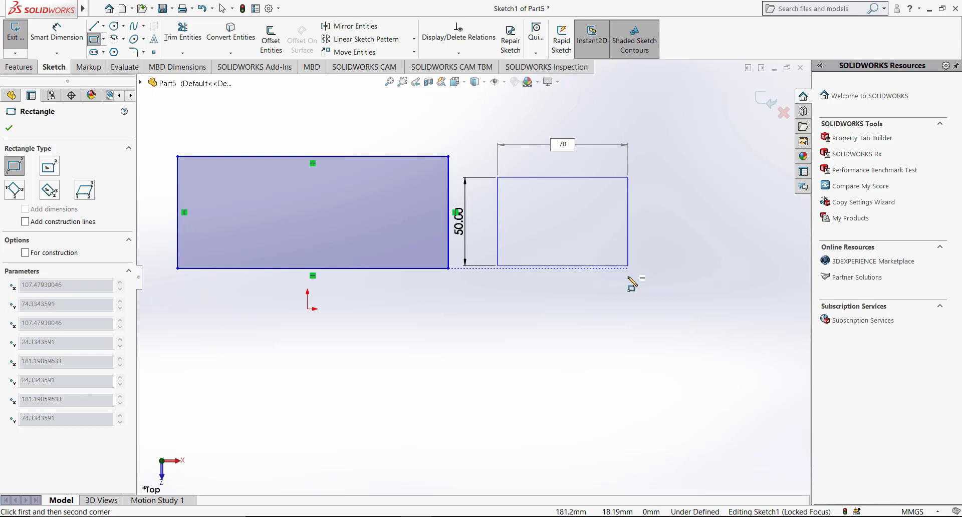
key(Return)
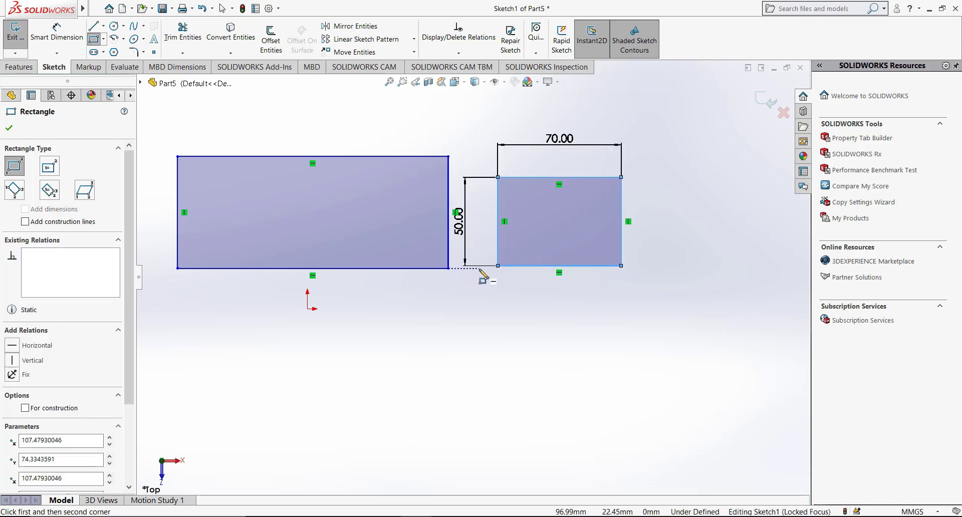
key(Escape)
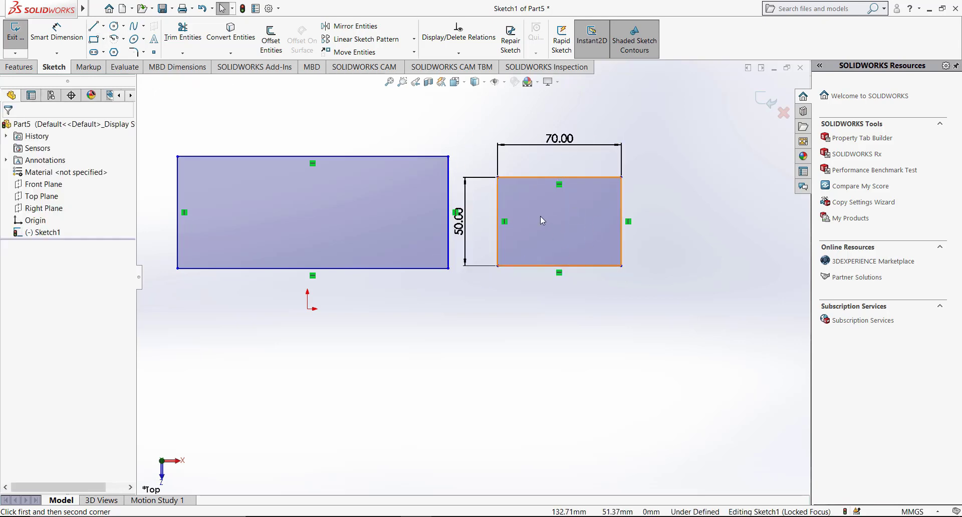
scroll(473, 239, up, 2)
scroll(402, 242, down, 1)
scroll(436, 343, up, 2)
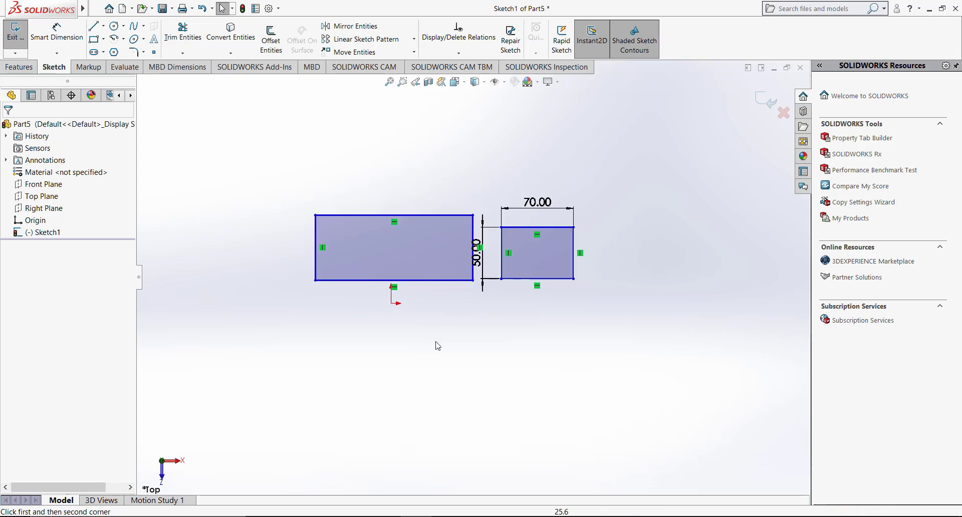
scroll(446, 343, down, 2)
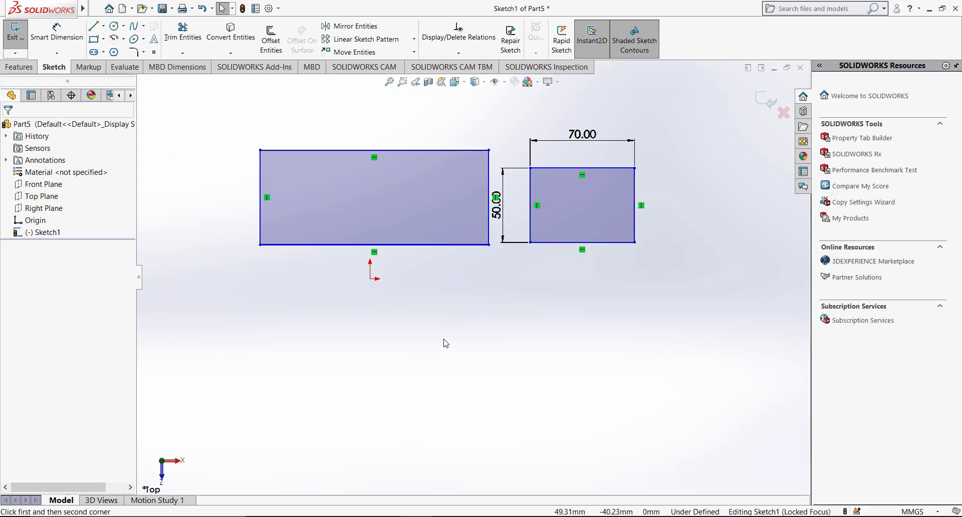
click(103, 39)
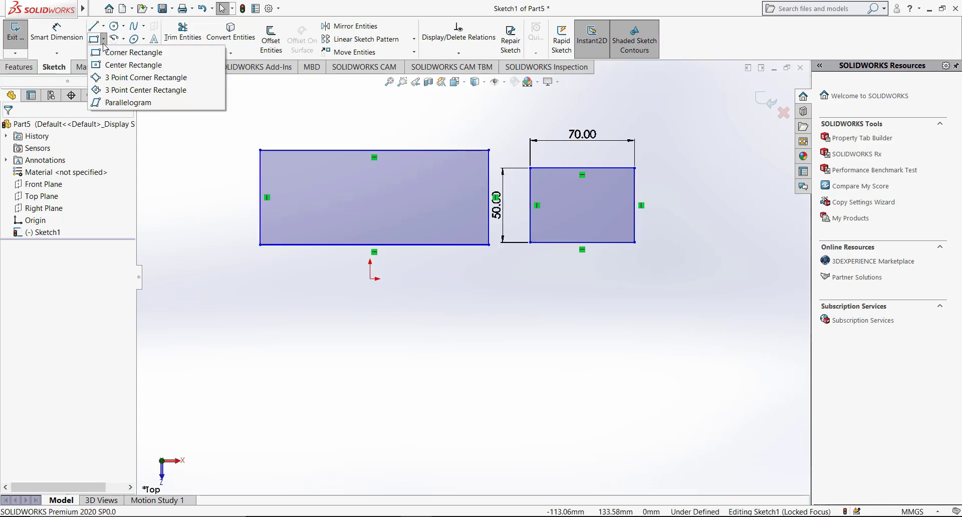
Draw a center rectangle below the original pair of rectangles.
click(157, 70)
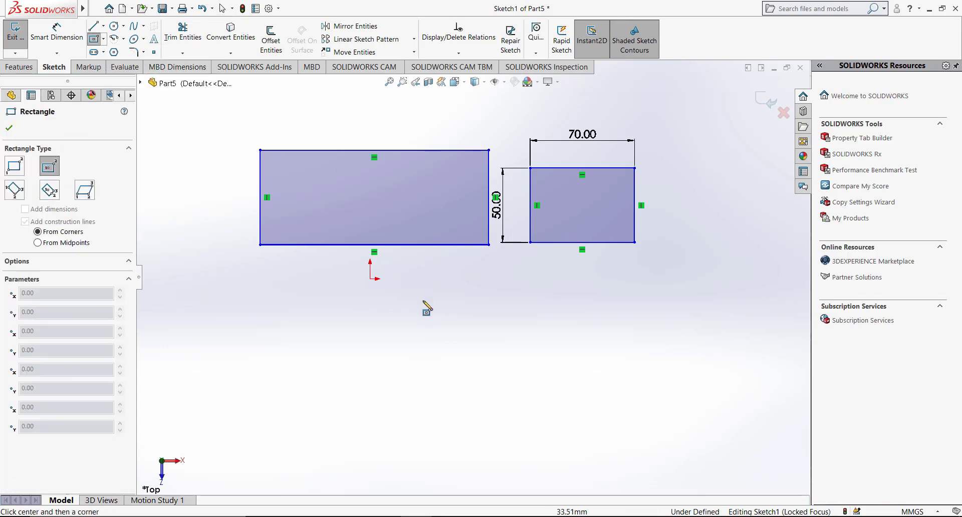
scroll(425, 315, up, 2)
scroll(424, 326, down, 1)
scroll(426, 336, down, 1)
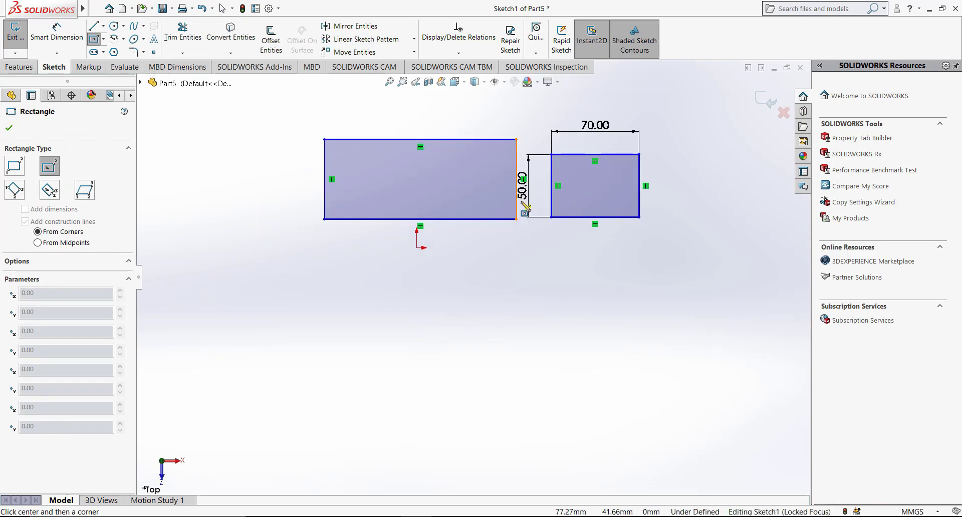
click(425, 350)
scroll(488, 301, up, 2)
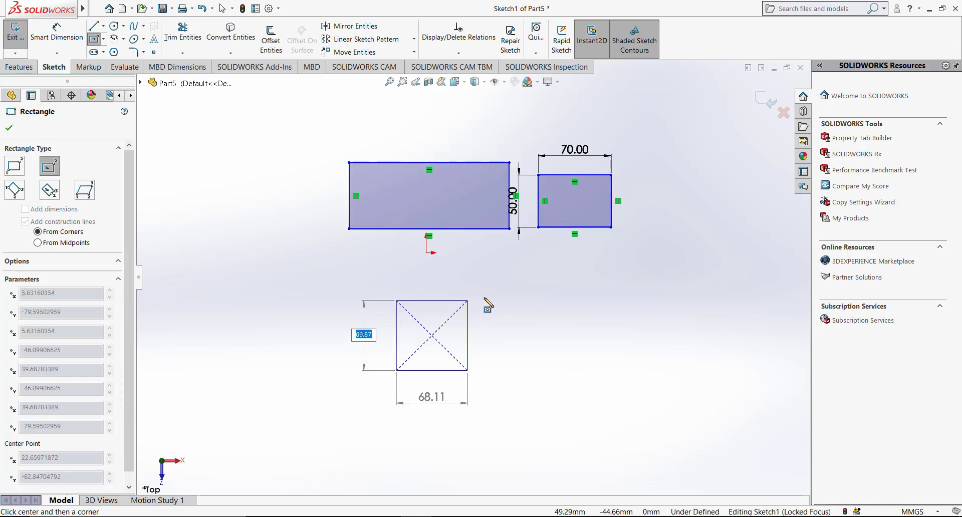
scroll(507, 286, up, 1)
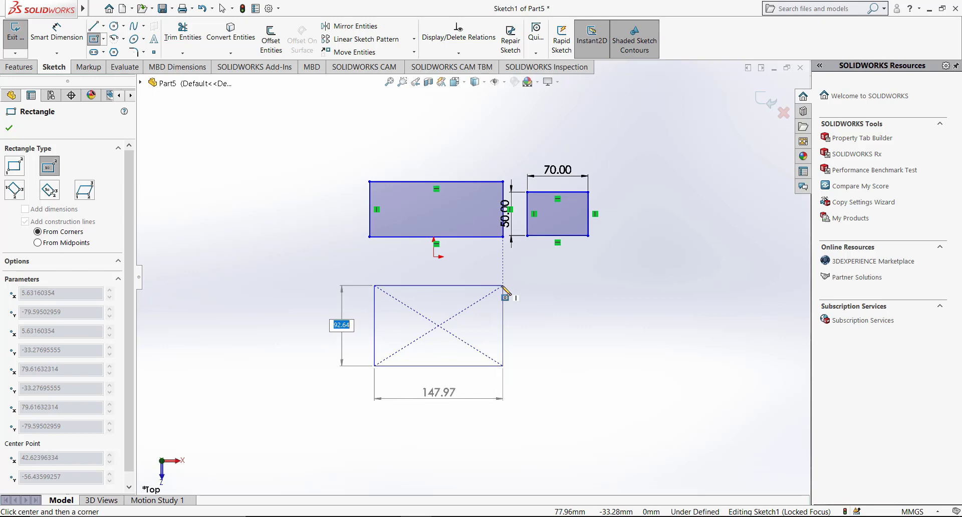
scroll(504, 291, down, 2)
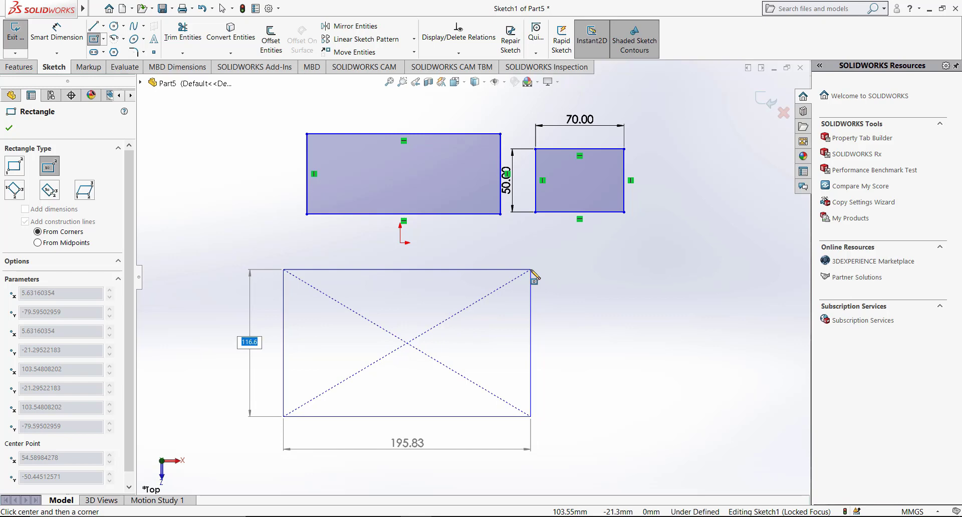
click(532, 272)
Add a second center rectangle beside it, then end the rectangle tool.
key(f)
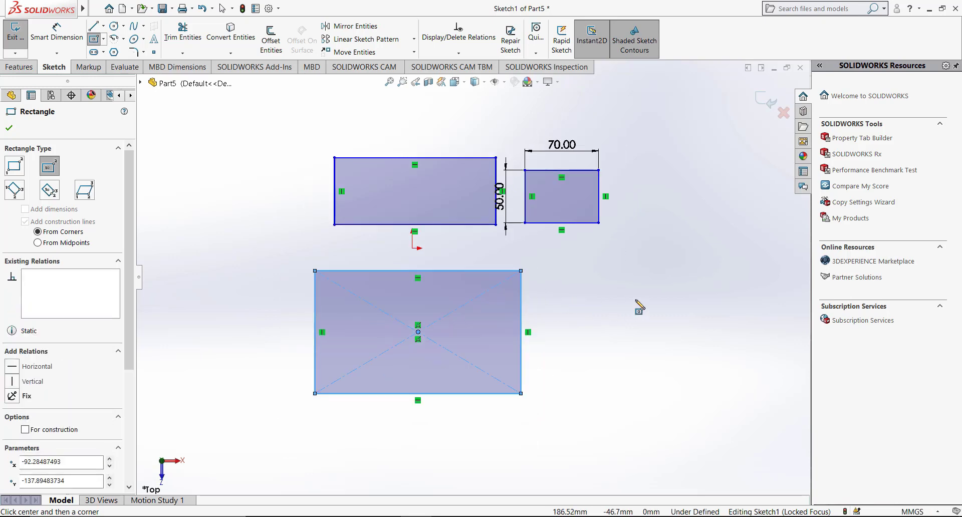
scroll(551, 308, down, 2)
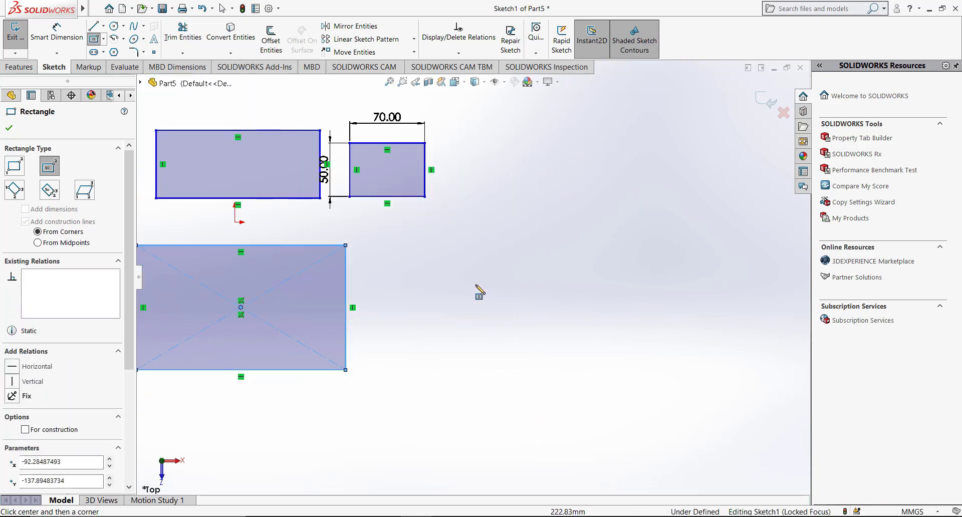
click(505, 292)
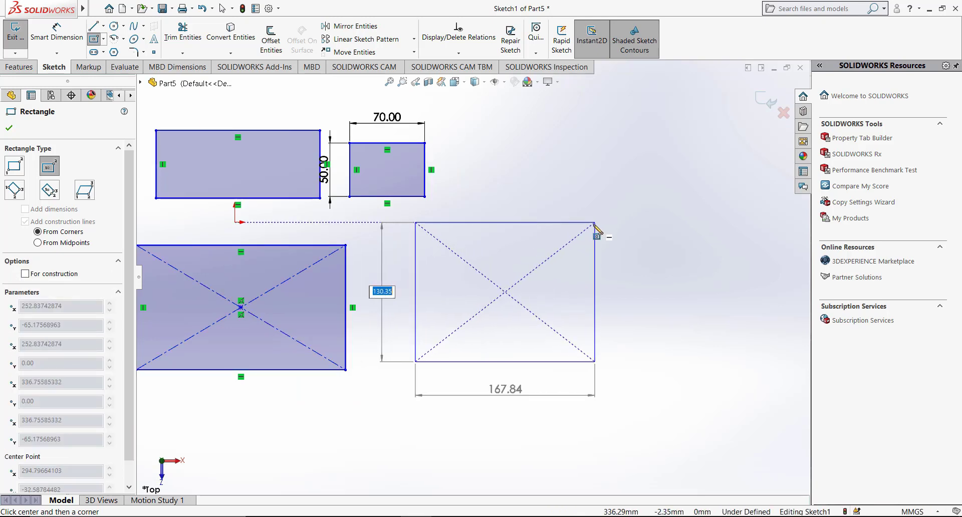
click(601, 362)
scroll(605, 364, up, 2)
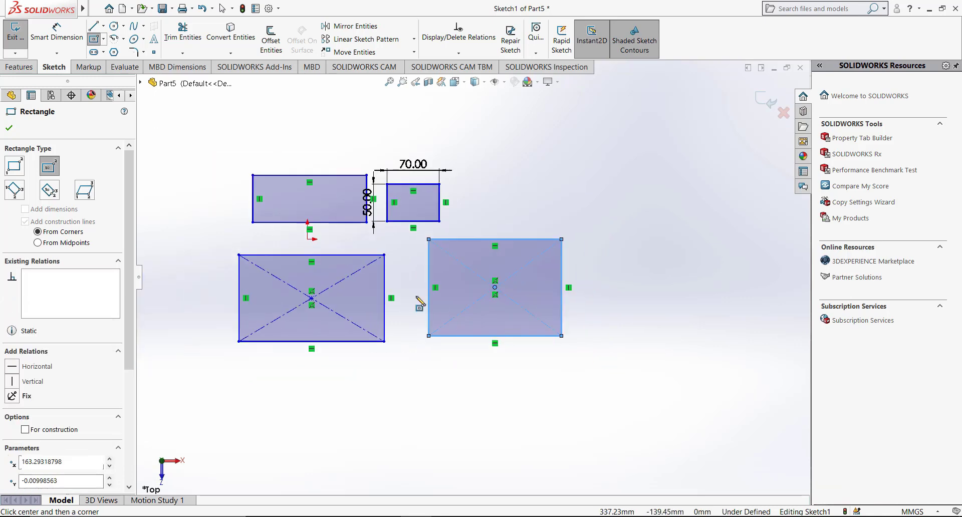
scroll(377, 290, down, 2)
key(Escape)
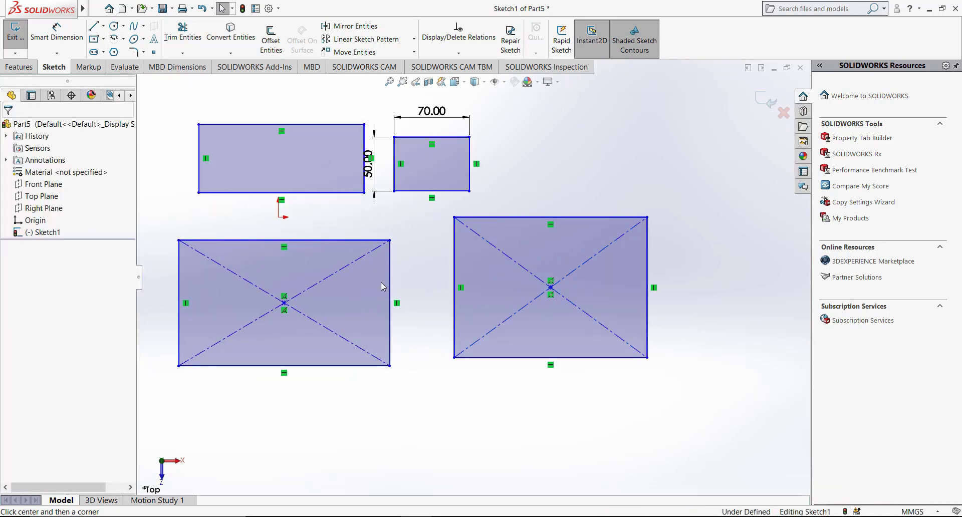
scroll(403, 287, up, 2)
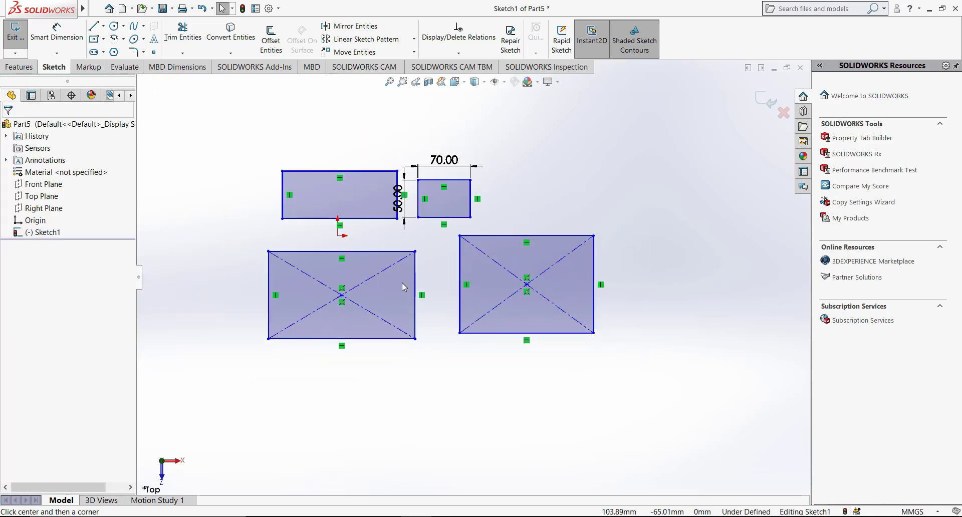
click(103, 39)
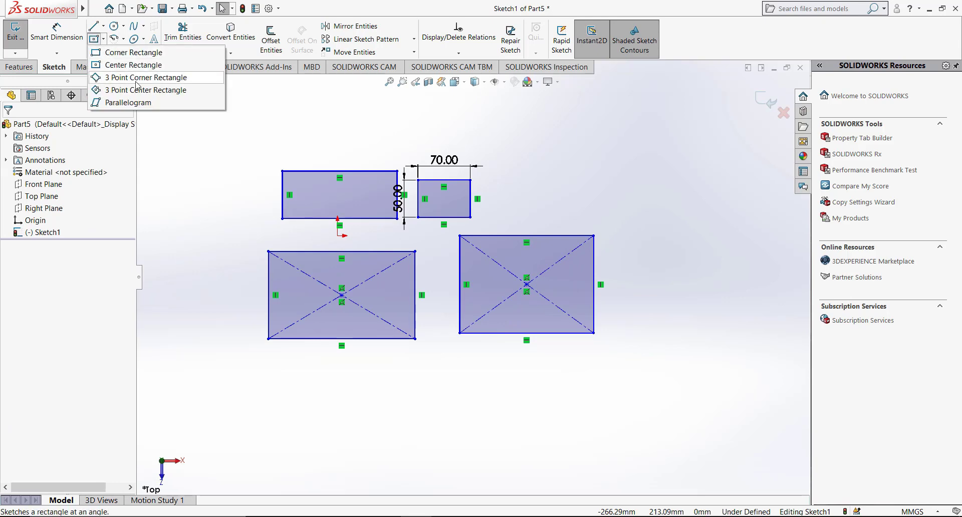
Draw a large angled 3 Point Corner Rectangle up and right of the existing rectangles.
click(179, 78)
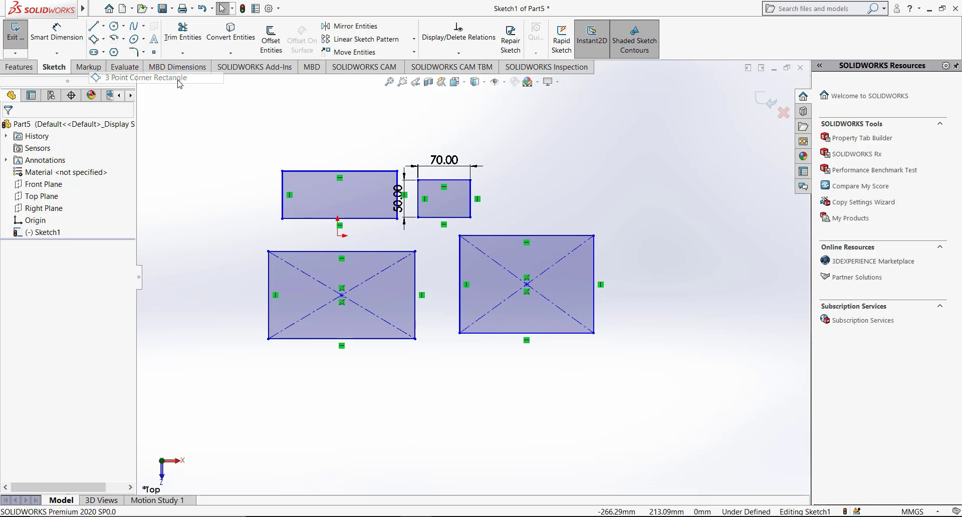
scroll(427, 251, down, 2)
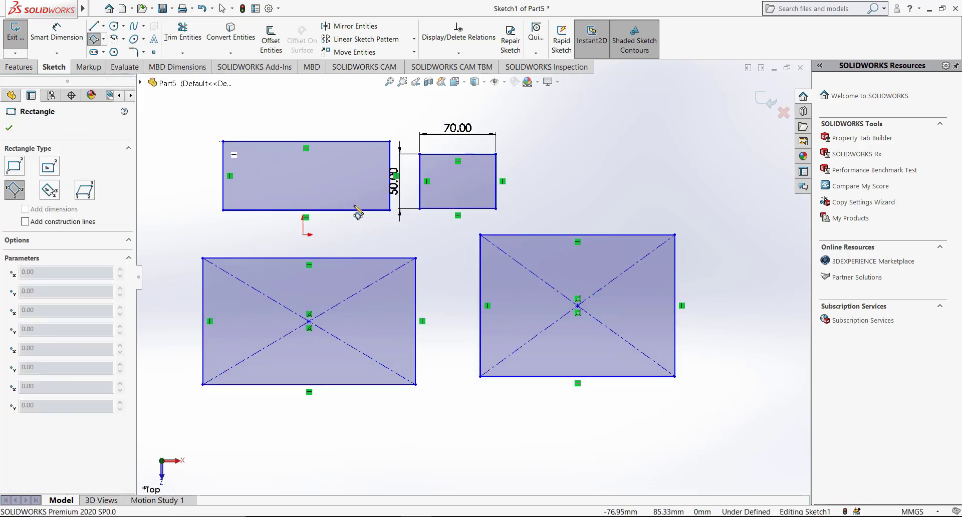
scroll(456, 276, up, 2)
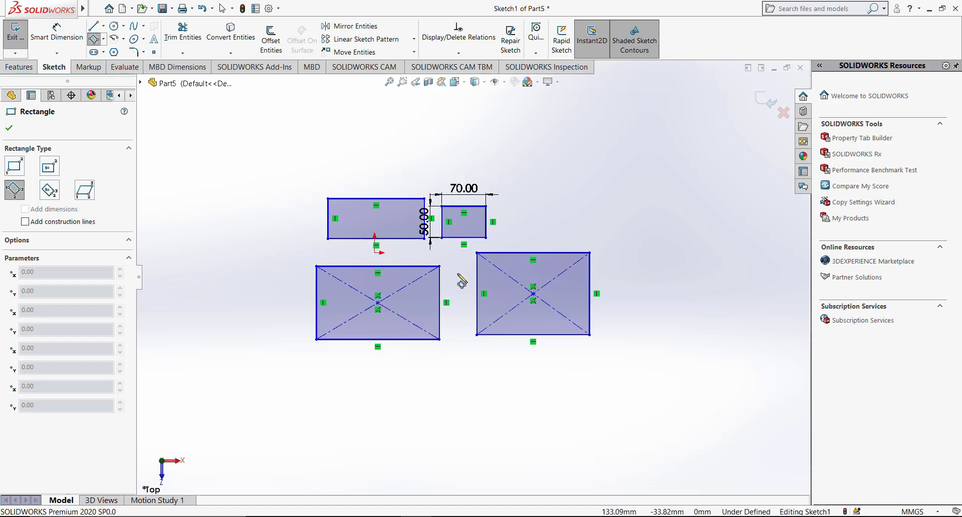
scroll(582, 230, up, 2)
scroll(536, 242, down, 2)
scroll(446, 241, down, 1)
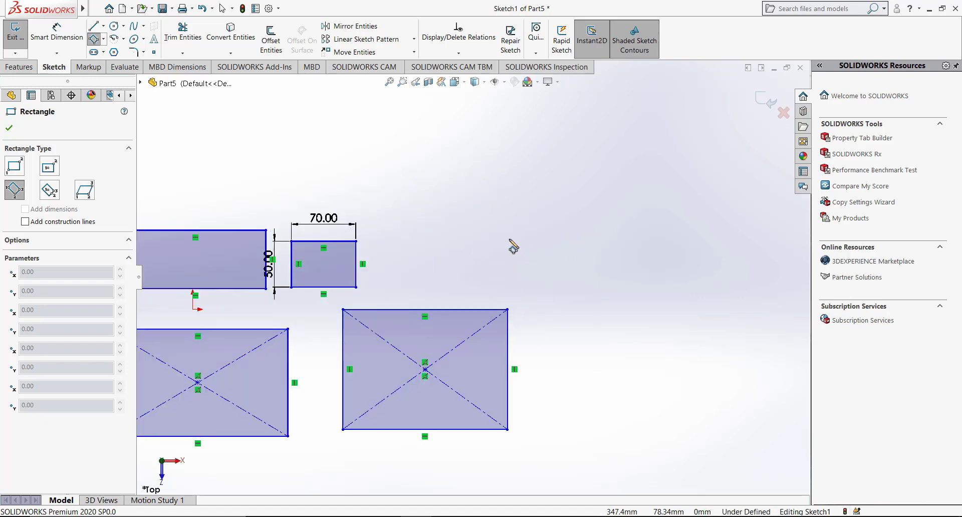
click(500, 216)
click(557, 130)
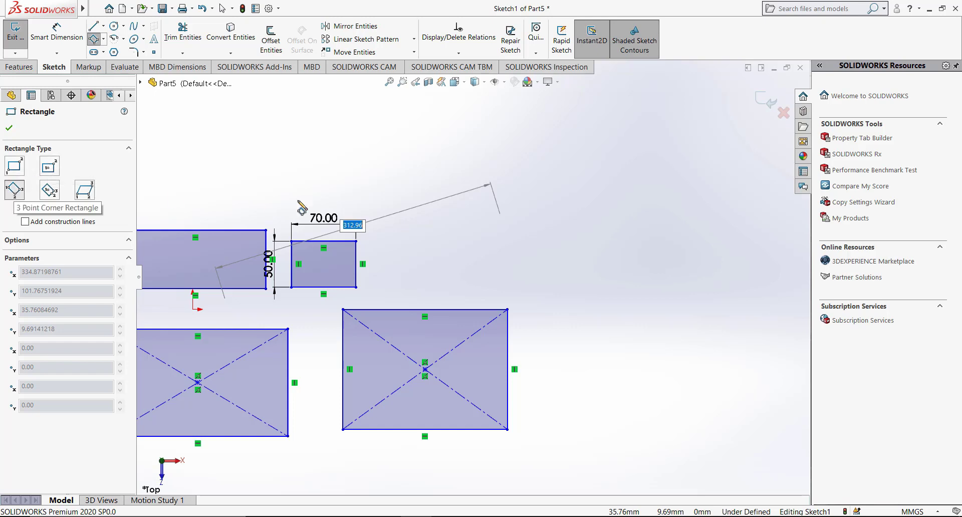
click(561, 132)
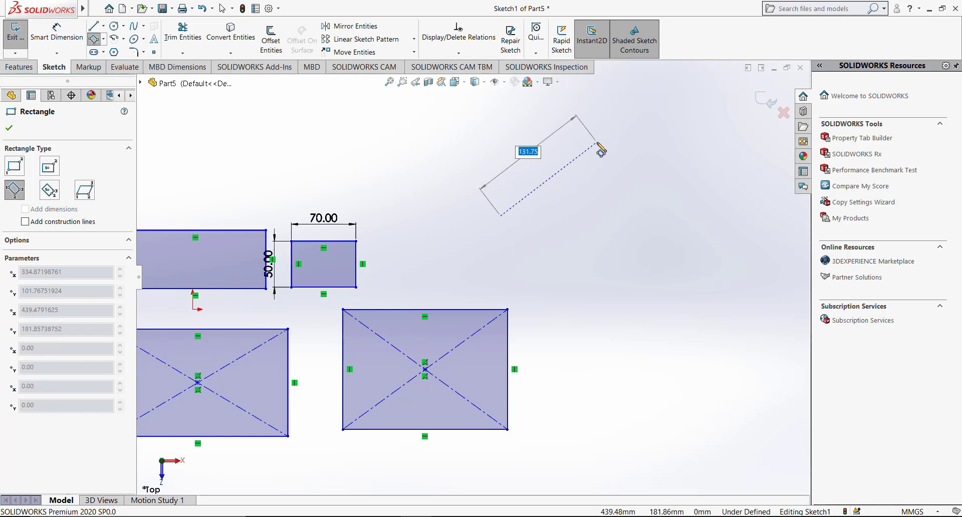
click(597, 144)
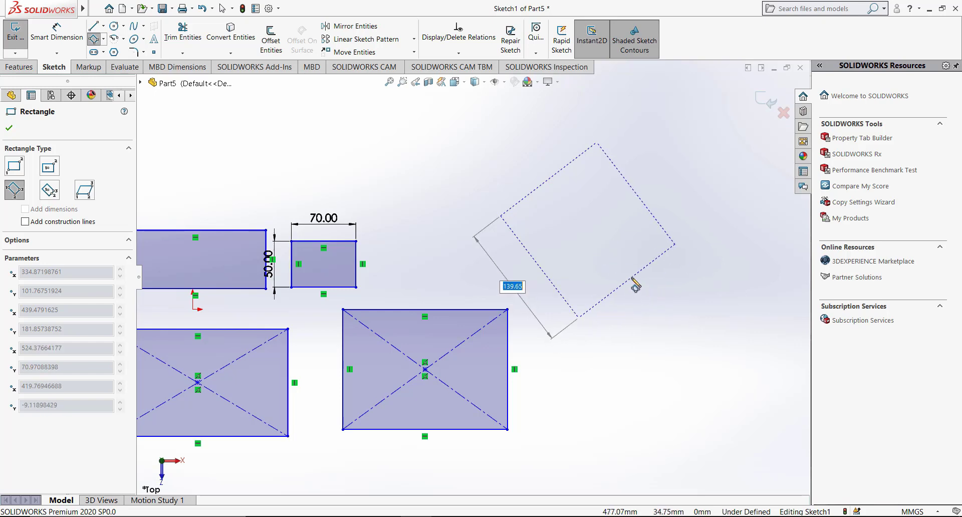
click(632, 279)
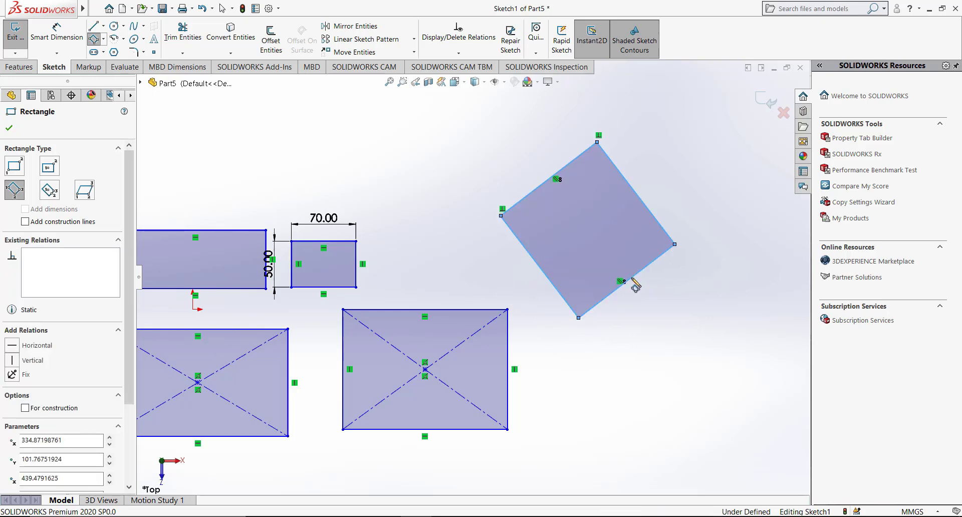
Draw a smaller angled 3-point corner rectangle beside the large one.
scroll(648, 188, down, 2)
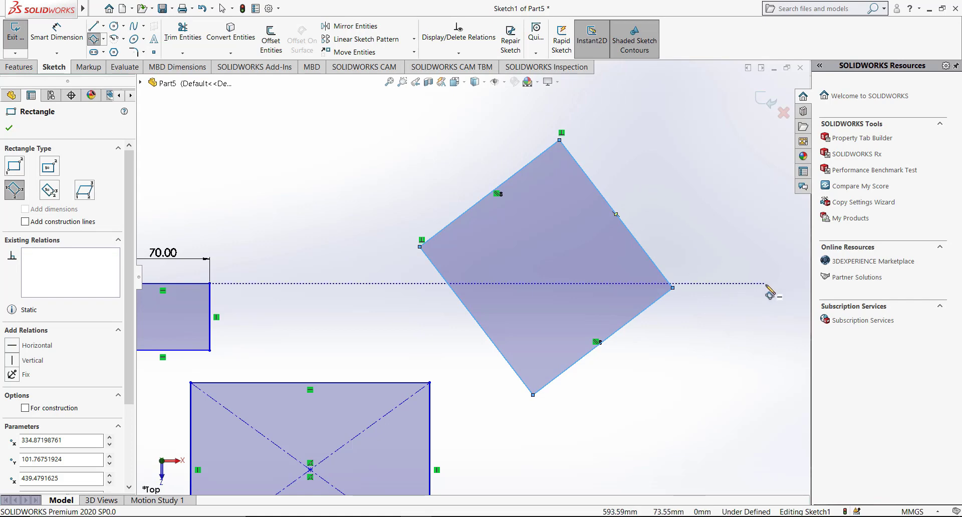
scroll(772, 287, up, 1)
scroll(726, 285, down, 1)
scroll(710, 282, down, 2)
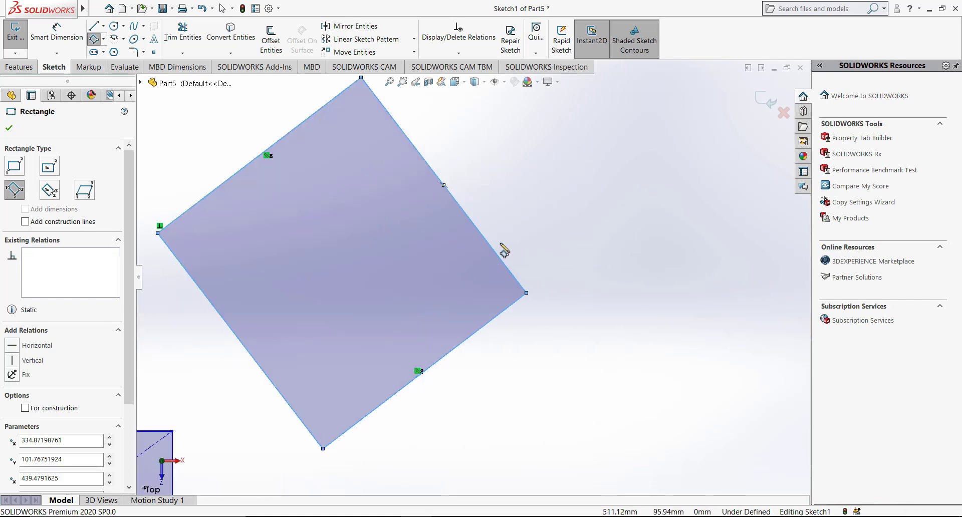
scroll(501, 253, up, 1)
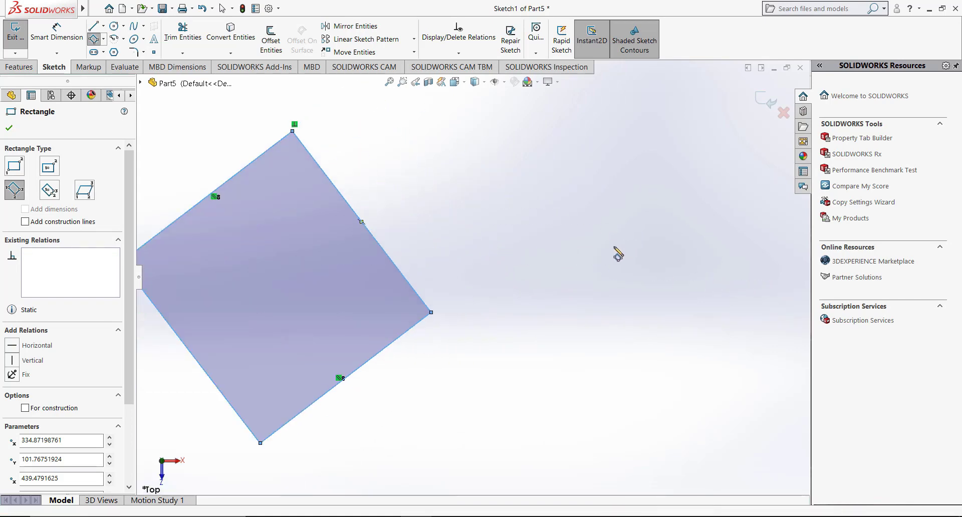
click(517, 221)
click(459, 145)
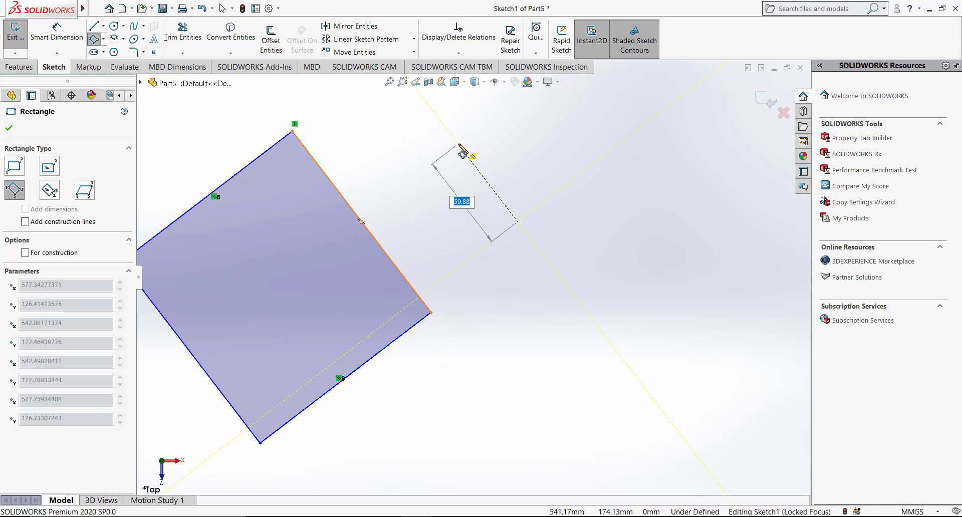
click(586, 136)
scroll(569, 183, up, 2)
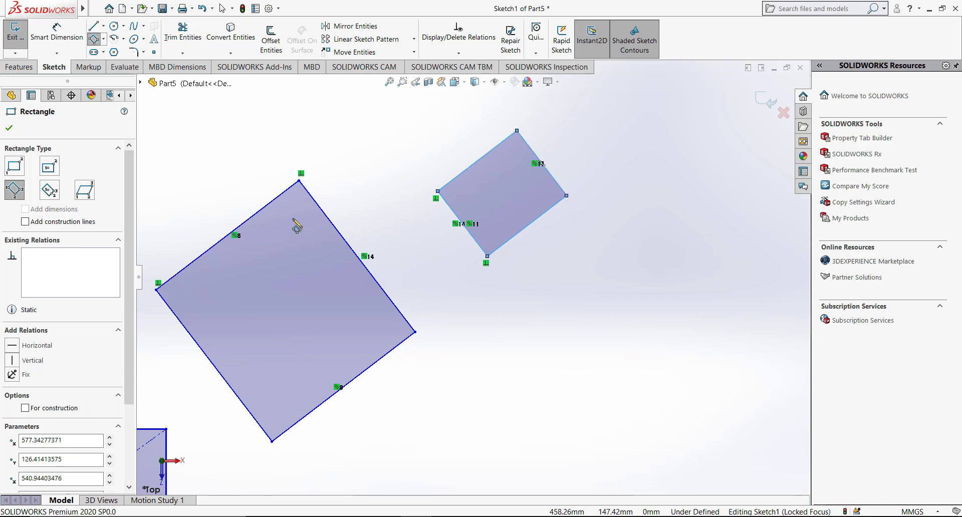
Switch to the 3 Point Center Rectangle tool and zoom to an open area.
click(103, 39)
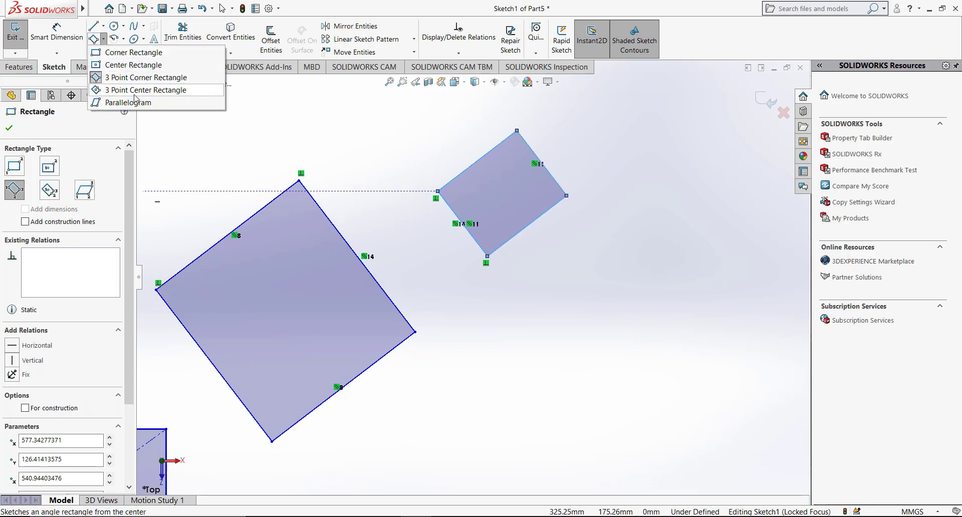
click(161, 97)
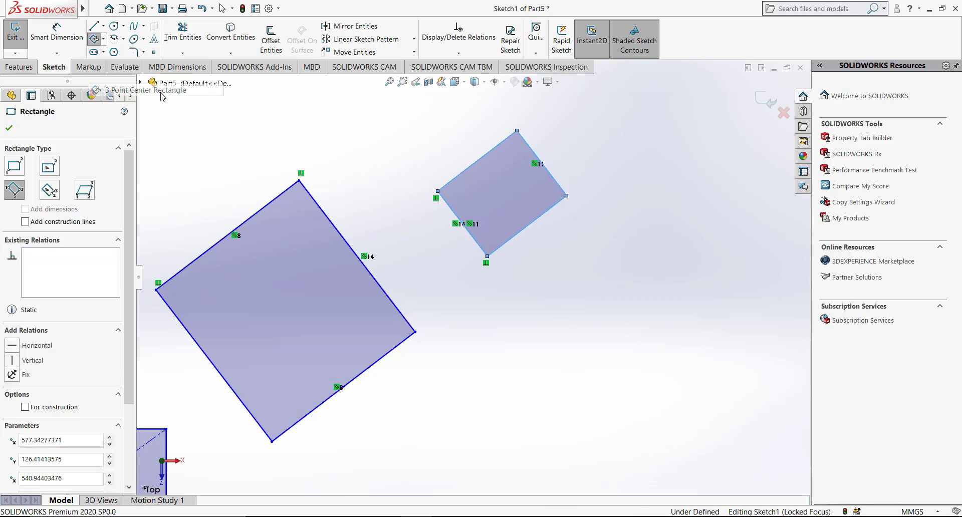
scroll(617, 345, up, 2)
scroll(586, 355, down, 1)
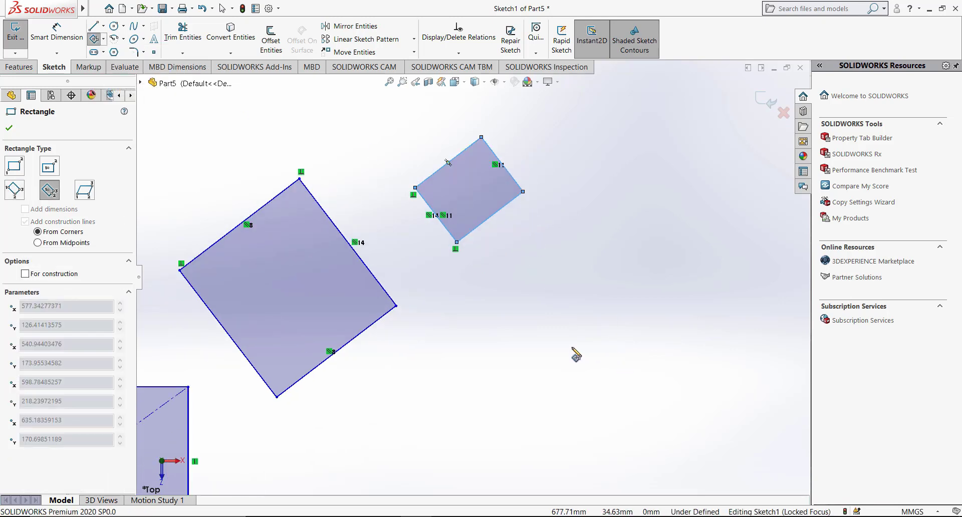
scroll(573, 351, up, 2)
scroll(530, 359, up, 2)
scroll(355, 285, down, 6)
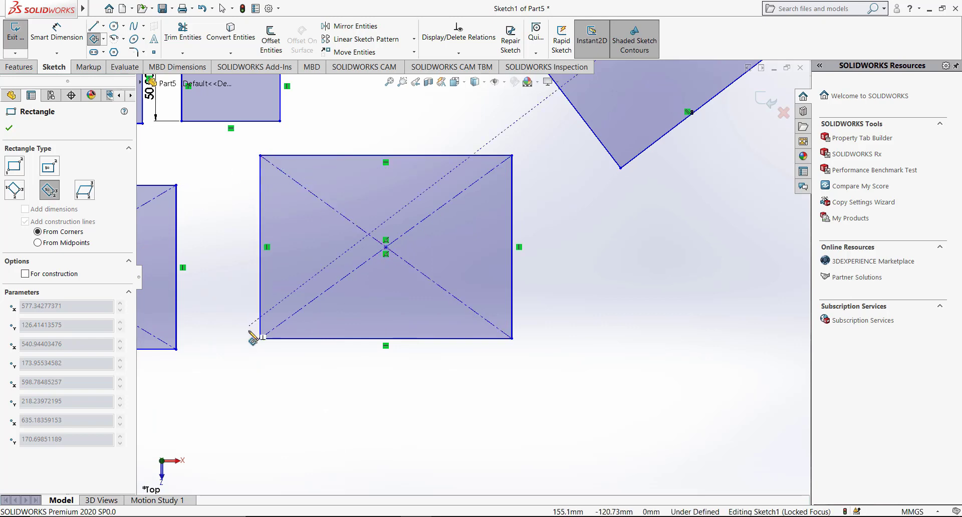
scroll(393, 347, up, 4)
scroll(662, 236, up, 1)
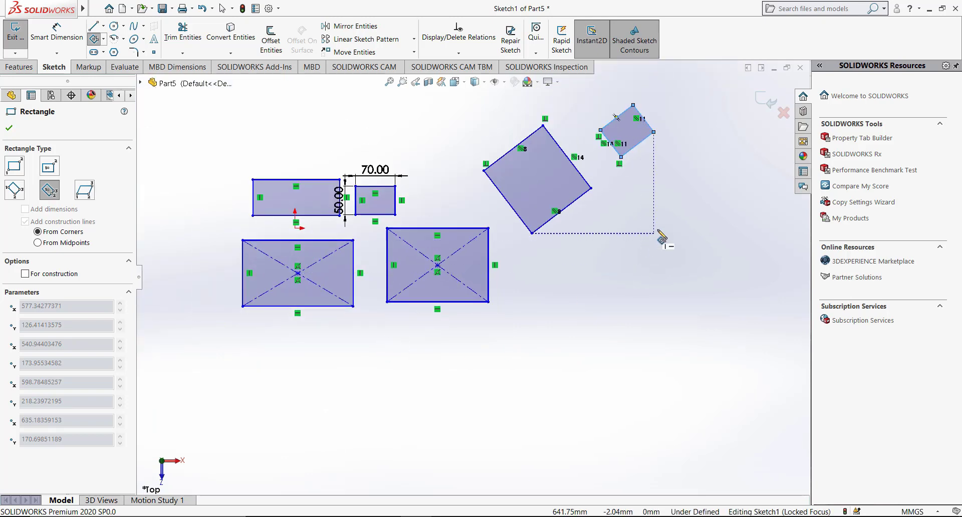
scroll(615, 266, down, 3)
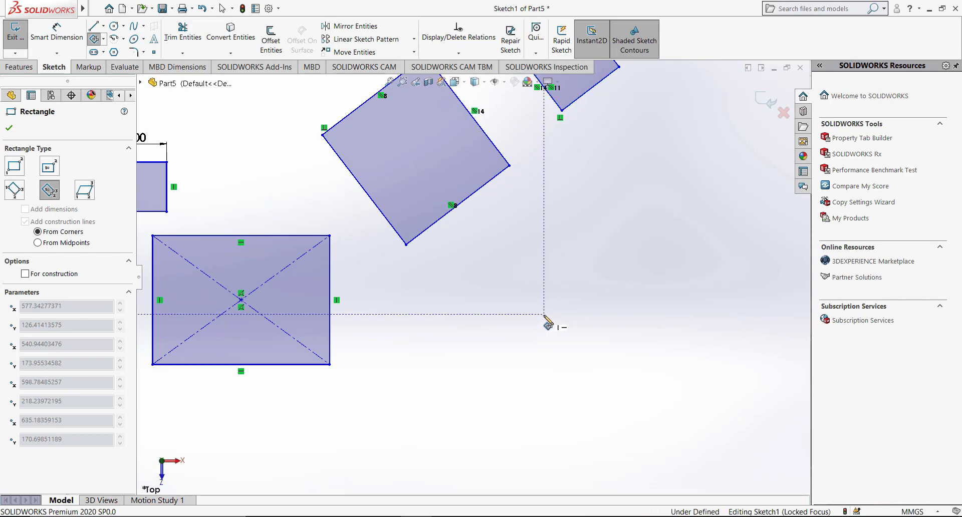
Draw a tilted center rectangle by picking its centre, side midpoint and corner.
click(545, 314)
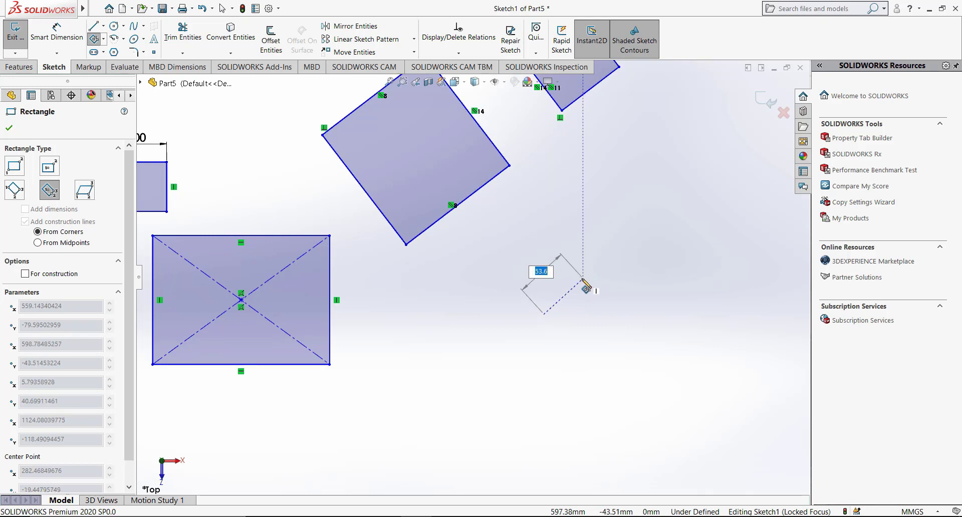
click(583, 278)
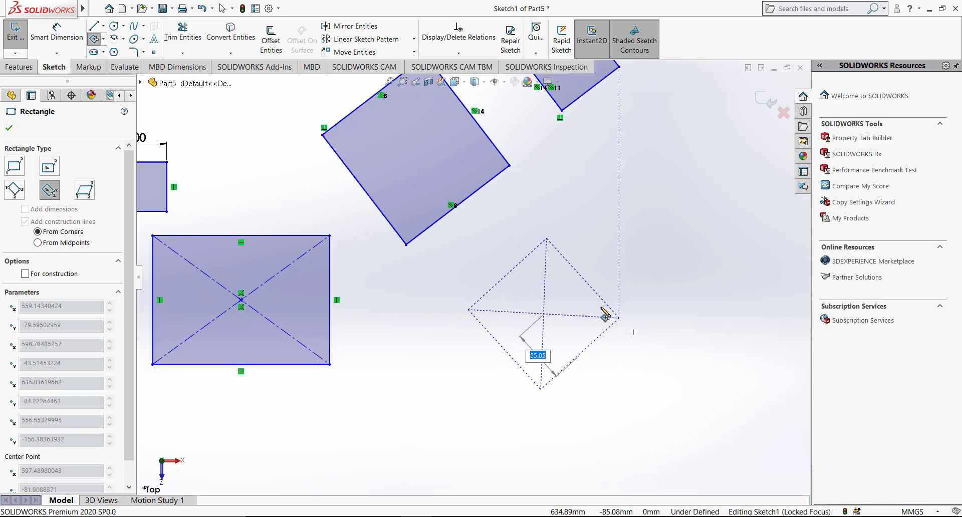
click(633, 333)
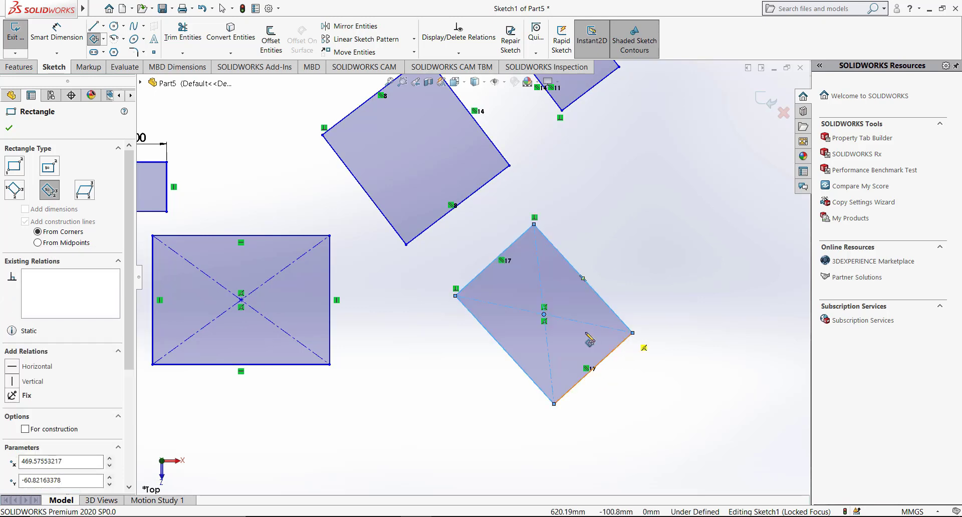
scroll(553, 288, down, 2)
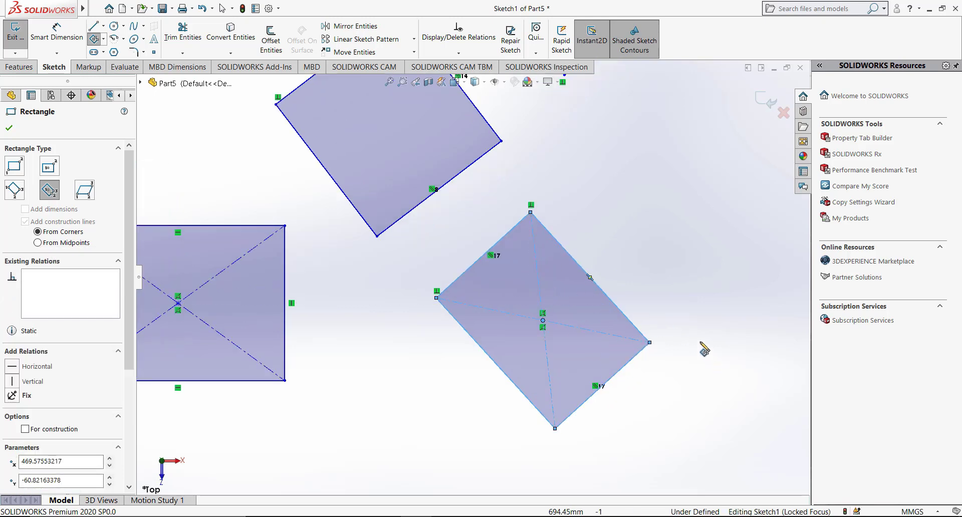
scroll(703, 339, up, 2)
scroll(543, 297, down, 2)
scroll(365, 312, down, 2)
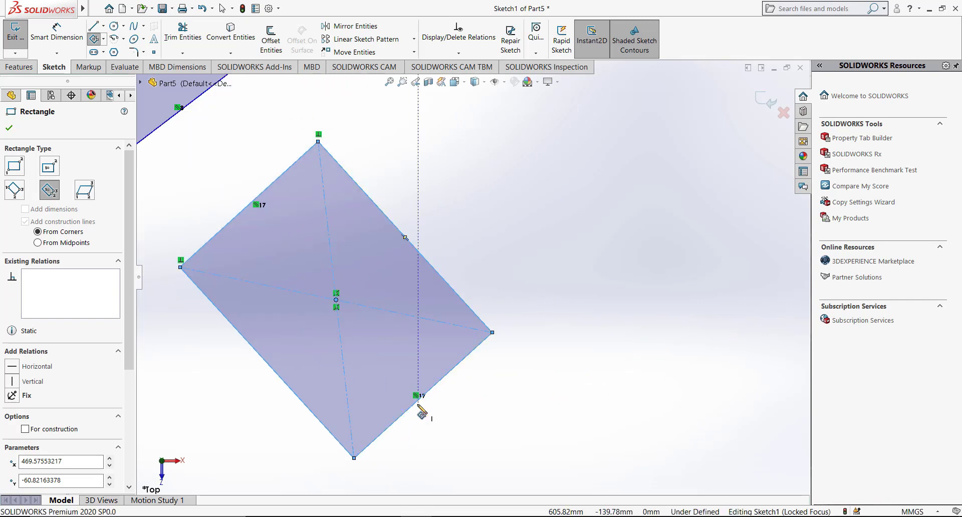
scroll(387, 384, up, 2)
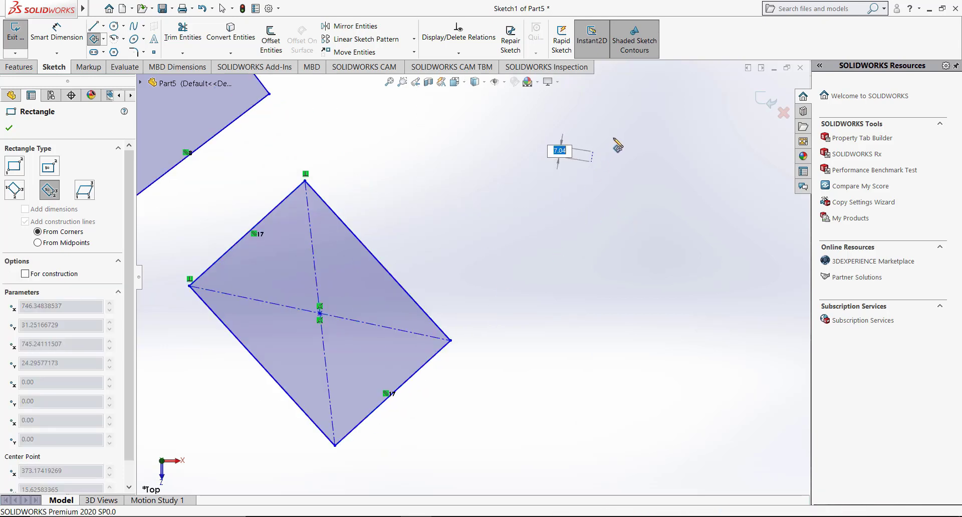
Complete the tilted center rectangle with sides of 80.00 by 100.00.
click(636, 116)
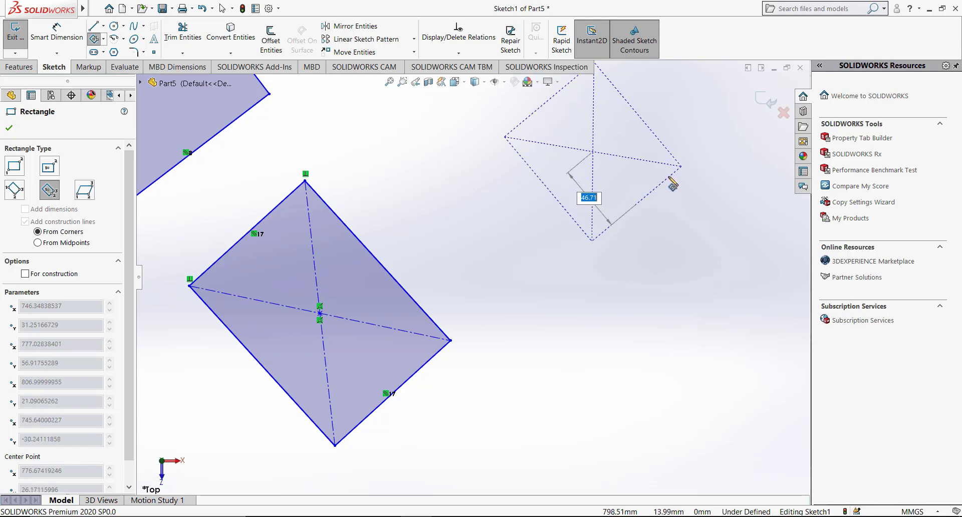
key(Return)
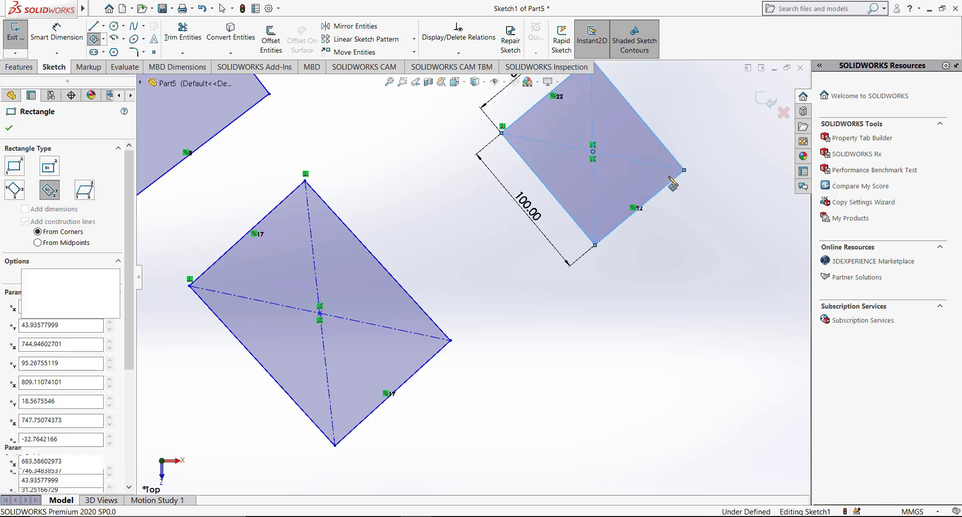
scroll(634, 190, up, 2)
scroll(540, 201, down, 2)
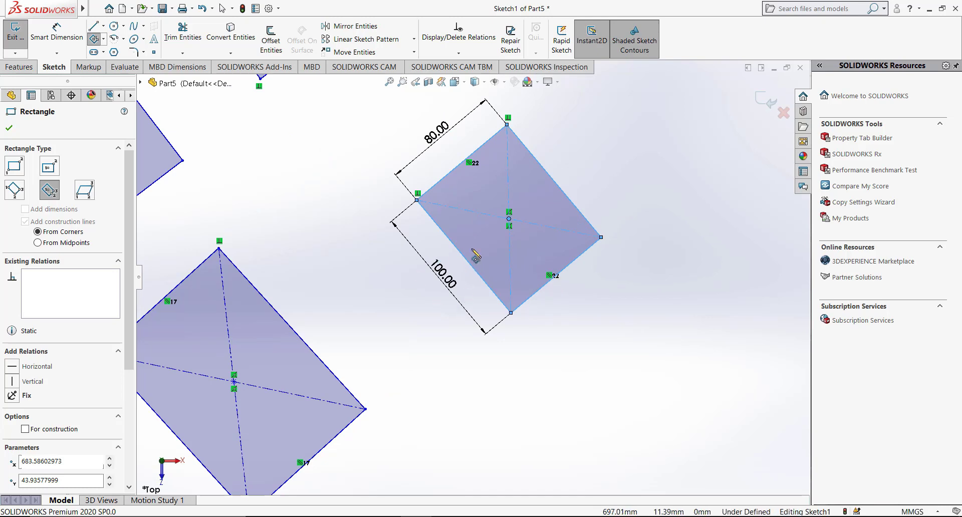
scroll(476, 256, up, 1)
scroll(501, 242, up, 1)
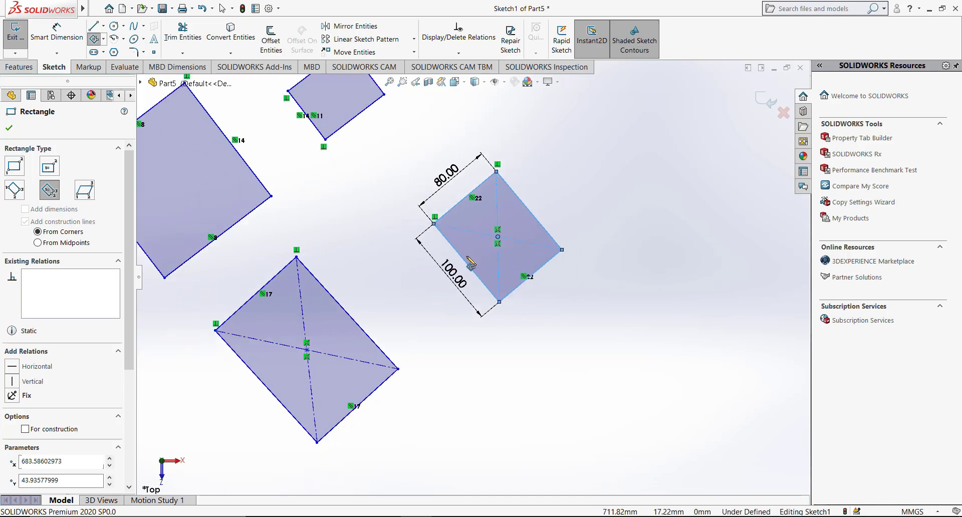
scroll(500, 242, down, 1)
scroll(516, 243, down, 2)
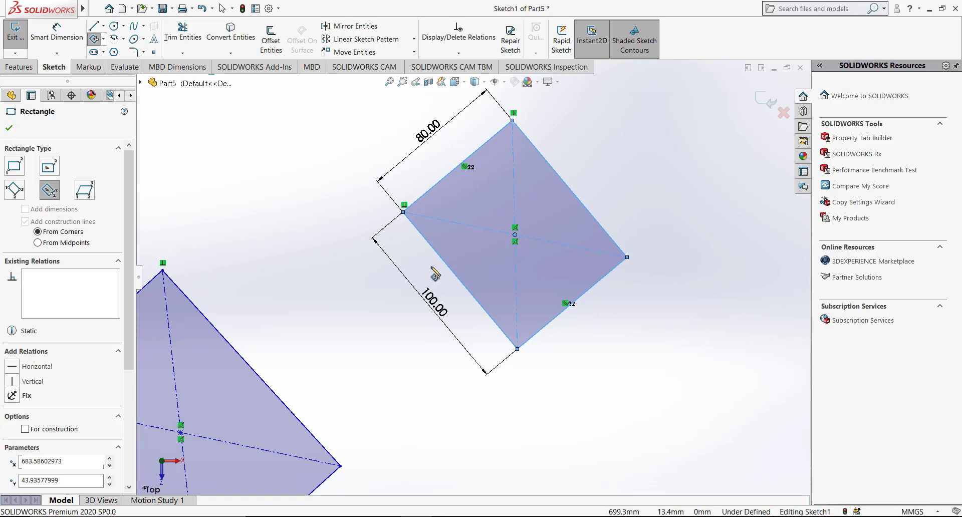
scroll(577, 268, up, 2)
scroll(653, 233, down, 2)
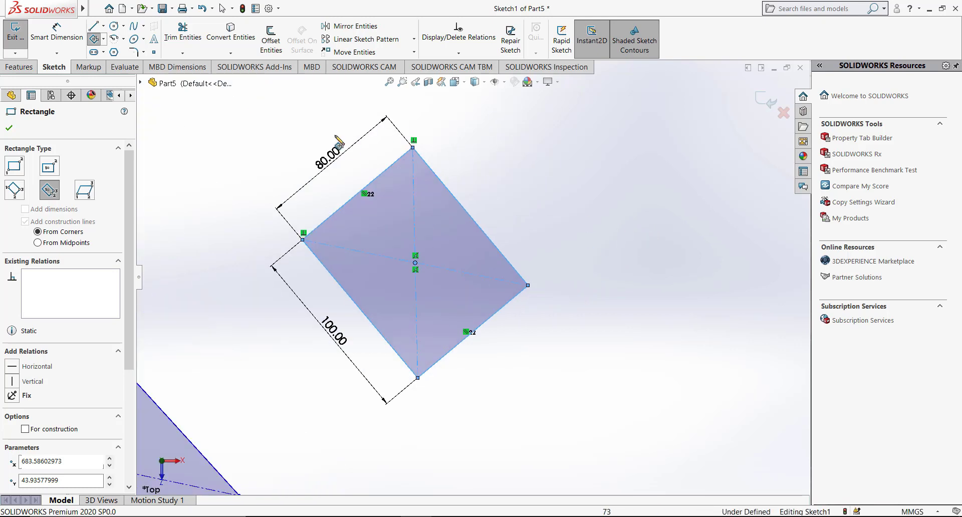
click(104, 39)
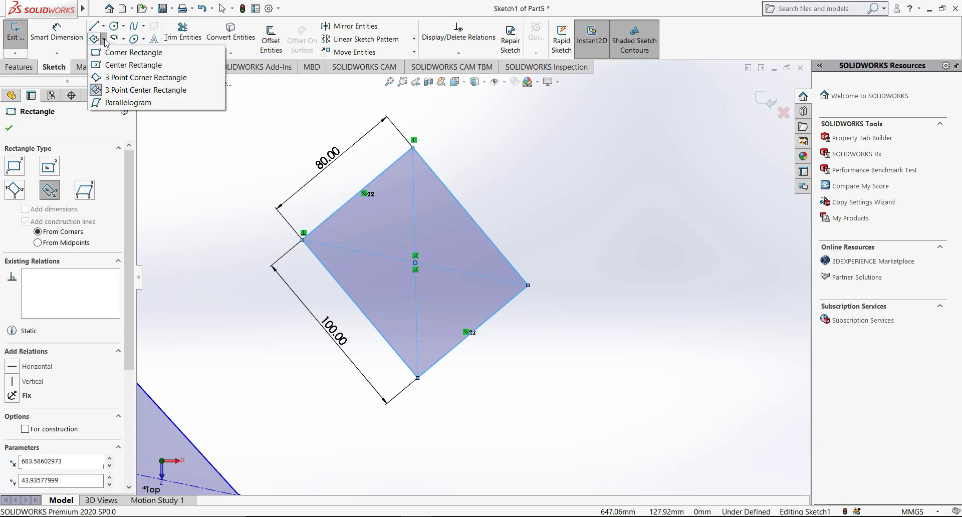
Draw a large parallelogram to the right of the 80 by 100 rectangle.
click(114, 103)
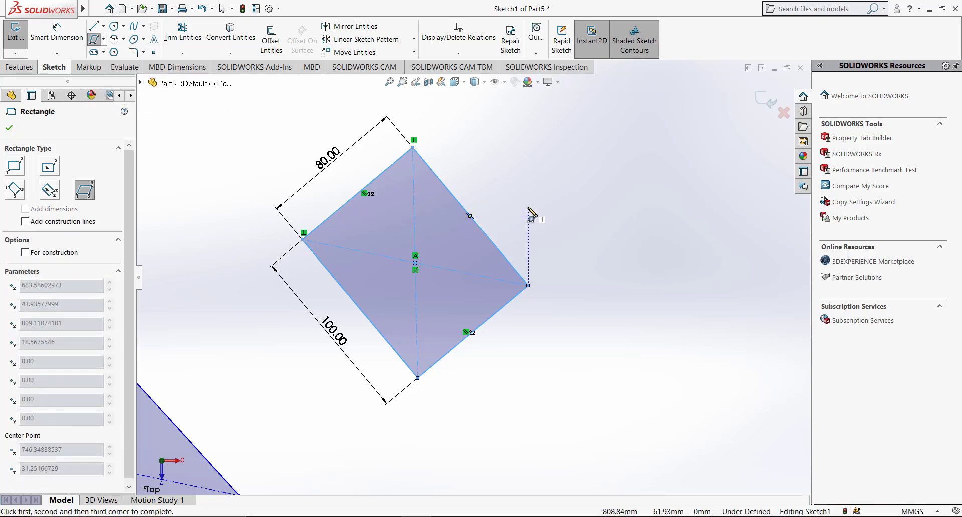
scroll(549, 213, up, 2)
scroll(556, 201, down, 2)
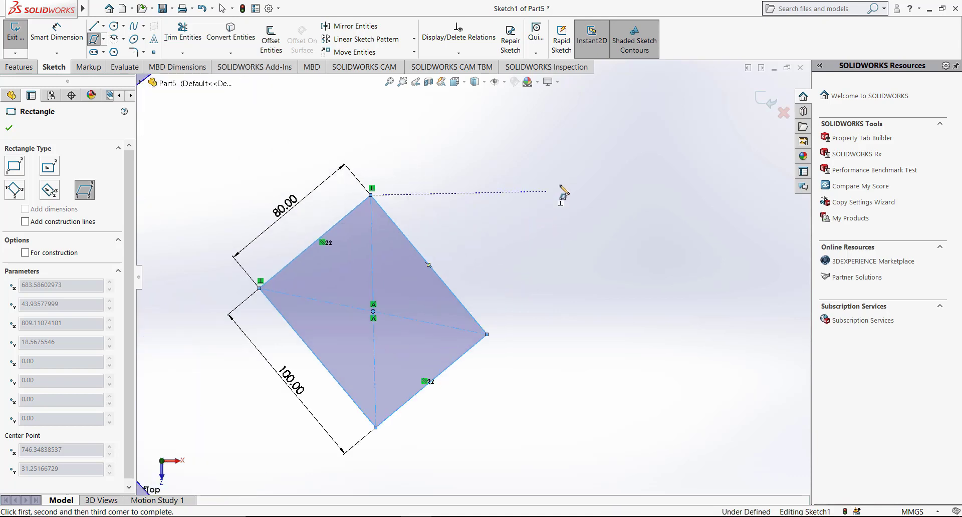
scroll(552, 211, down, 2)
click(536, 201)
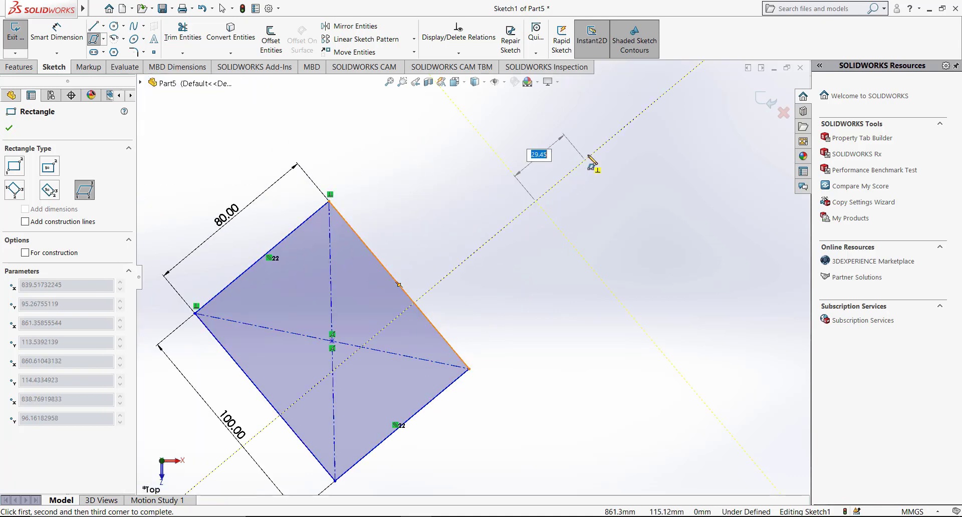
click(578, 121)
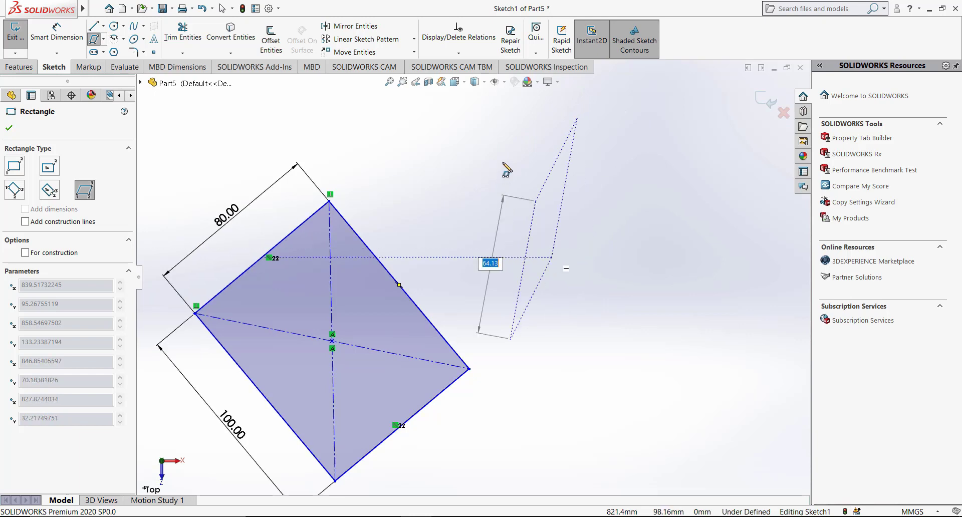
click(680, 95)
scroll(681, 98, down, 2)
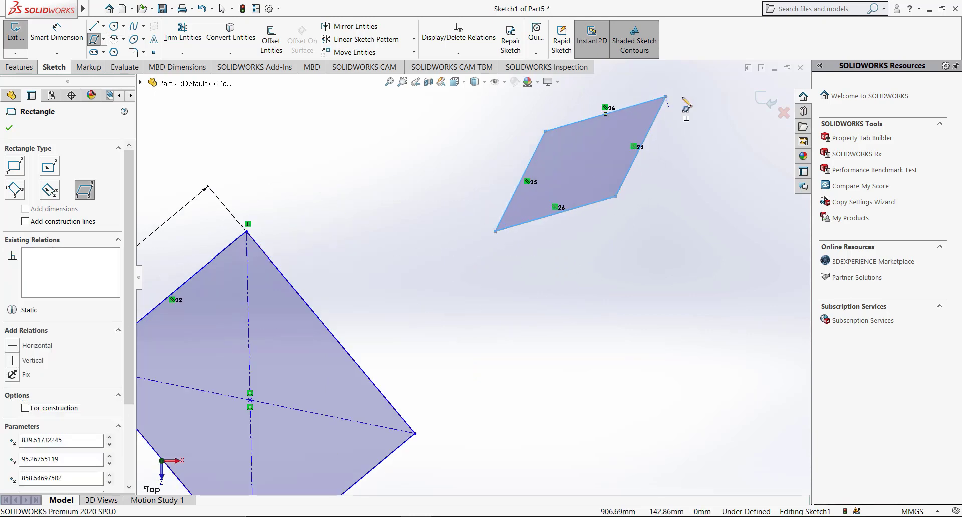
scroll(649, 135, down, 2)
scroll(423, 317, down, 1)
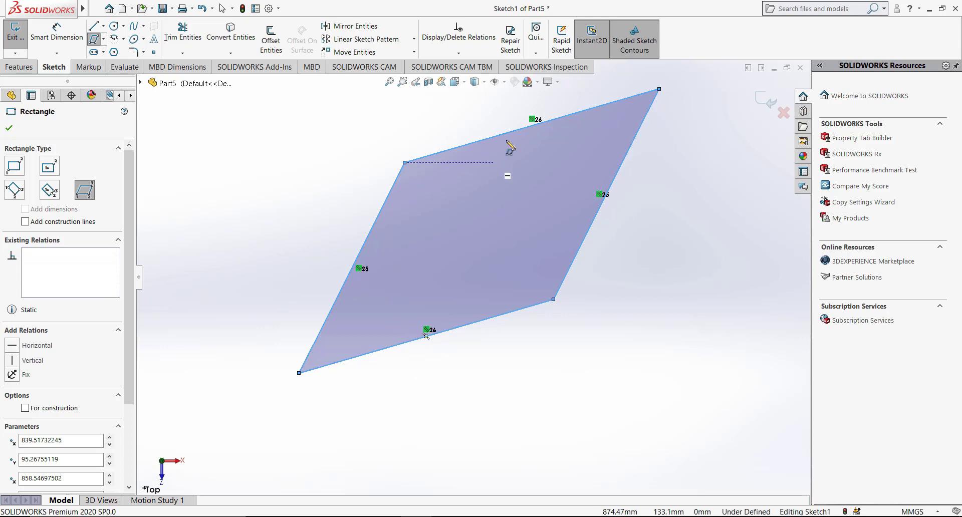
scroll(436, 301, up, 3)
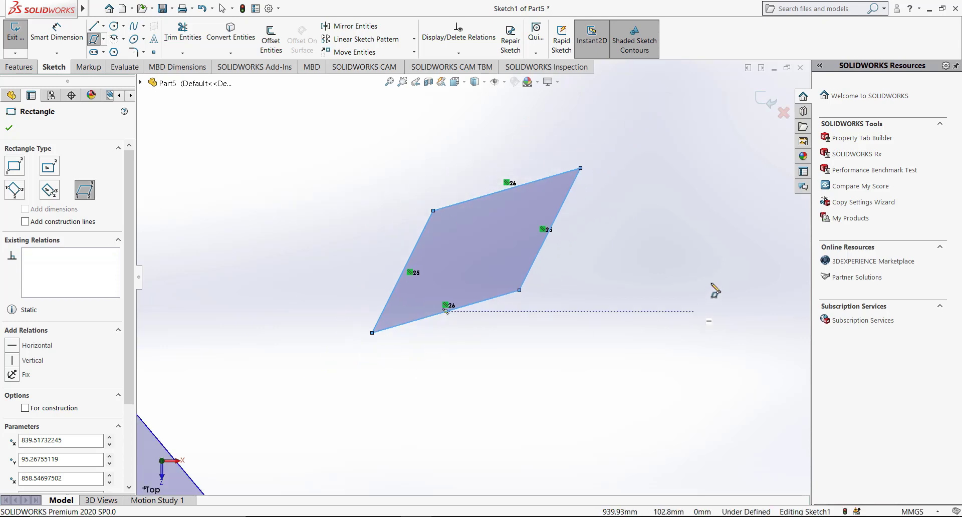
scroll(579, 322, down, 3)
Draw a smaller second parallelogram beside the first and zoom out to check both.
click(513, 372)
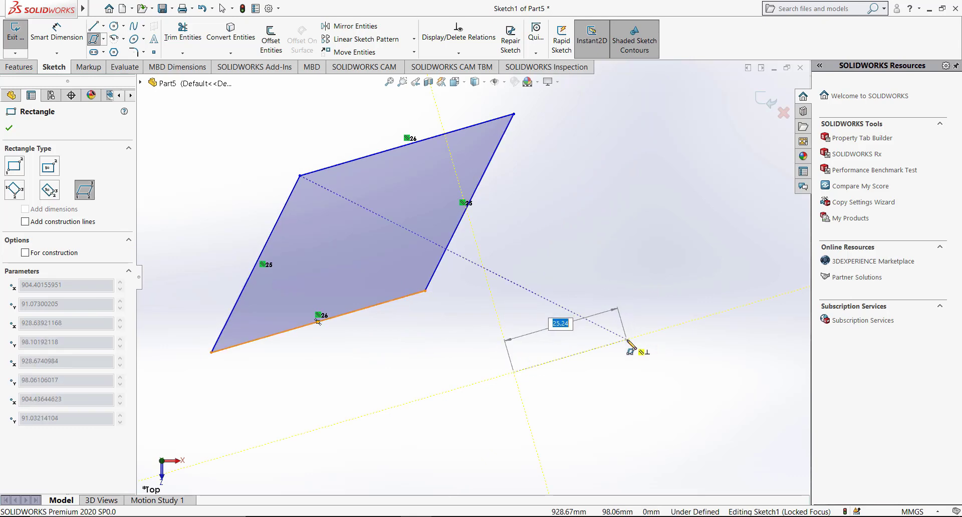
click(626, 340)
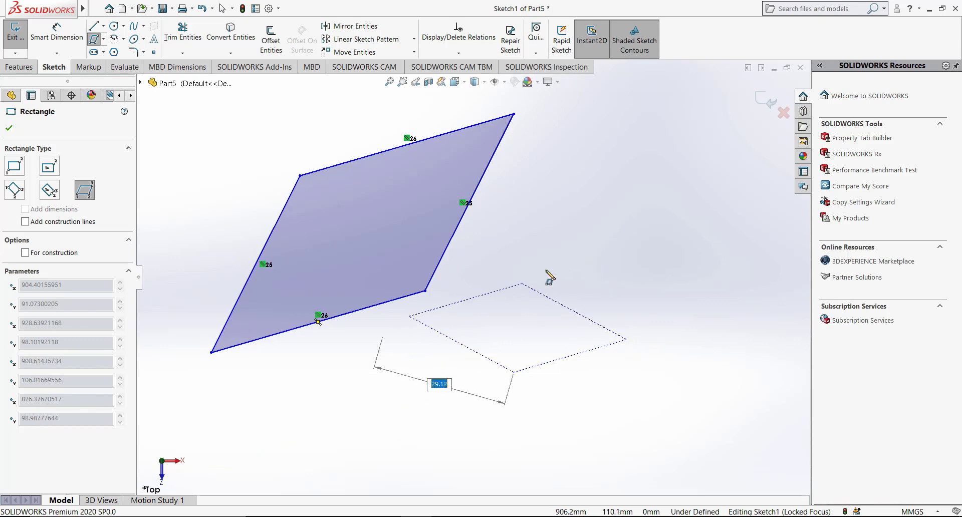
click(711, 226)
scroll(667, 296, down, 1)
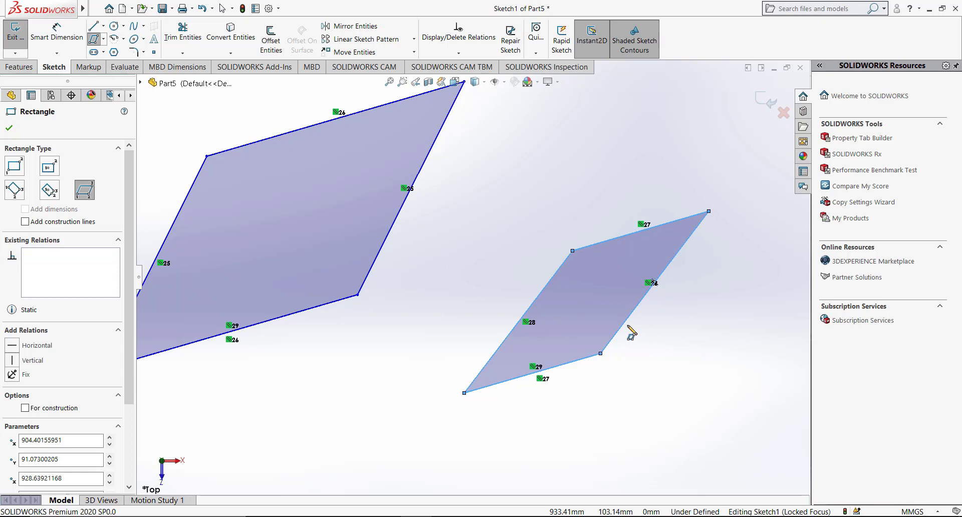
key(z)
key(z)
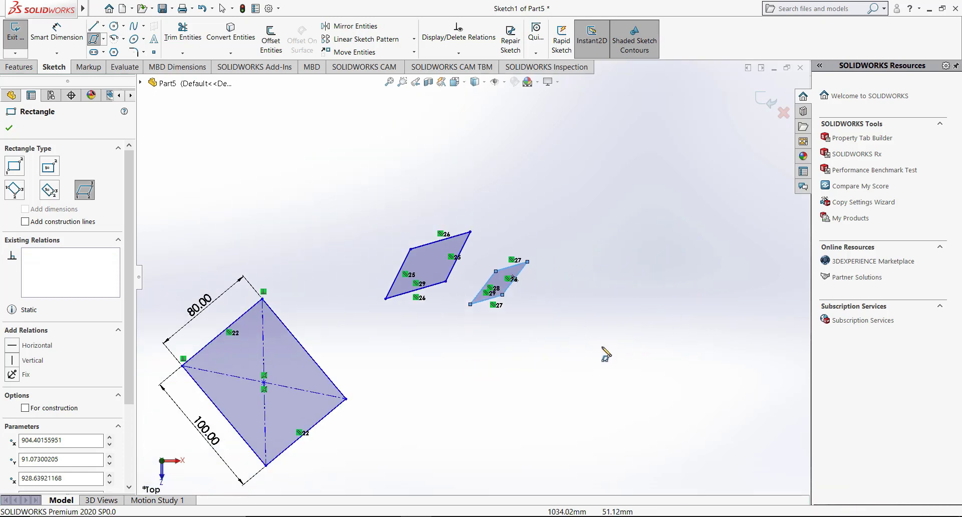
scroll(484, 262, down, 1)
scroll(484, 262, down, 2)
scroll(484, 262, down, 1)
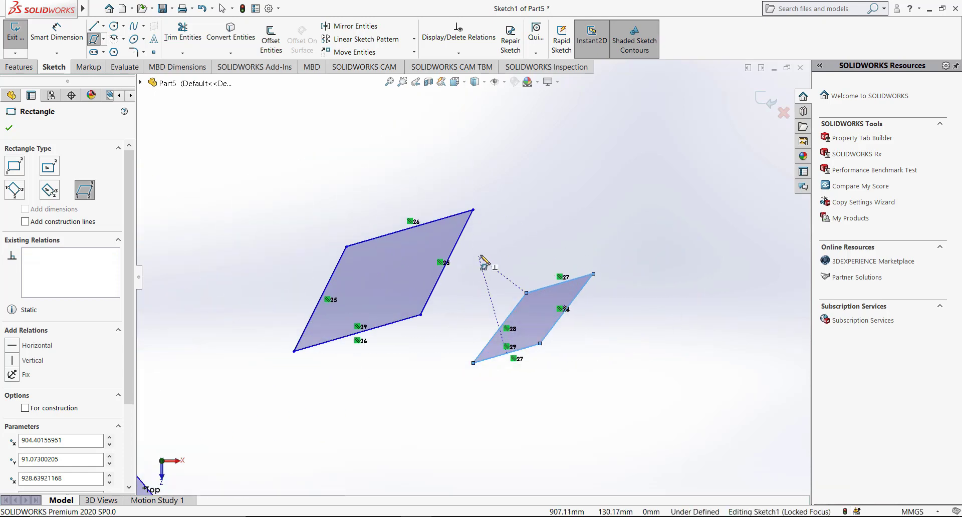
Exit the rectangle tool and zoom out to show all nine shapes of Sketch1.
key(Escape)
scroll(558, 254, down, 1)
scroll(546, 271, up, 2)
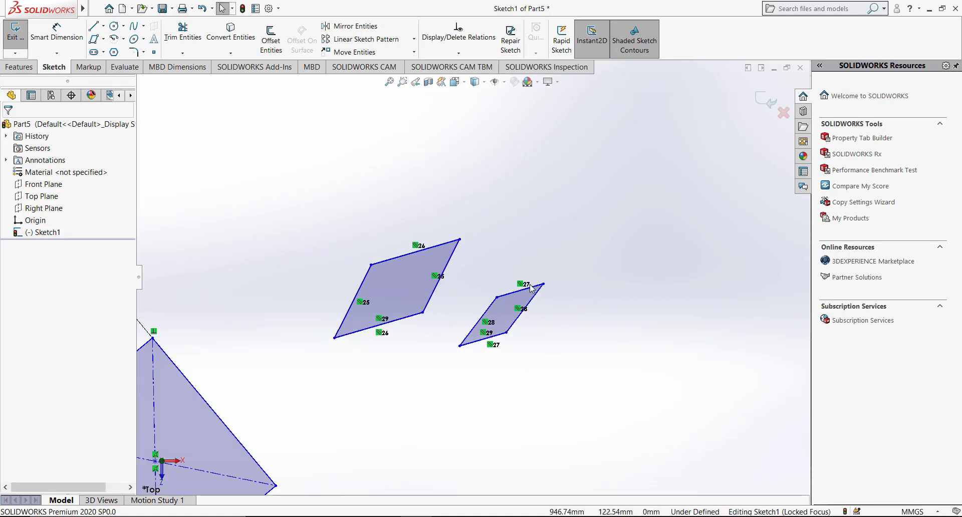
scroll(531, 289, up, 2)
scroll(254, 296, up, 1)
scroll(301, 293, up, 1)
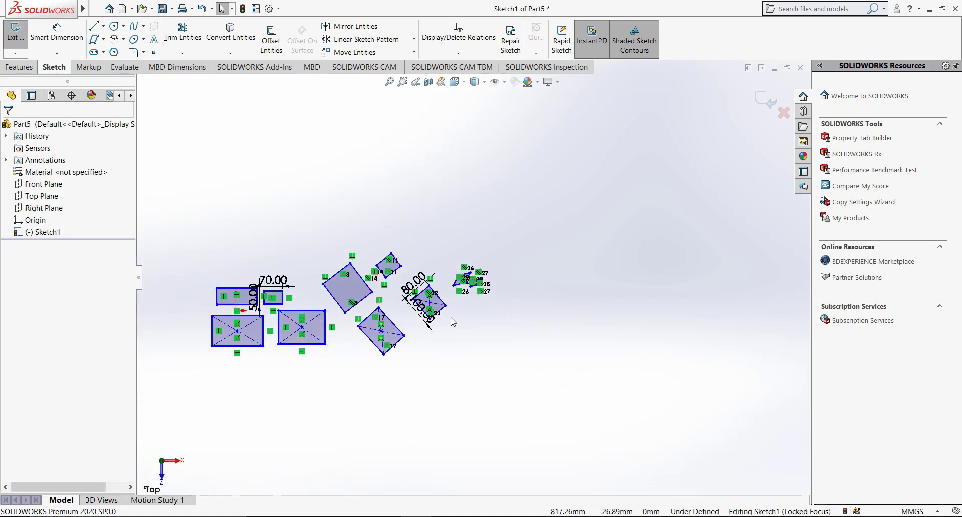
scroll(330, 291, up, 1)
scroll(354, 288, down, 3)
scroll(408, 297, up, 1)
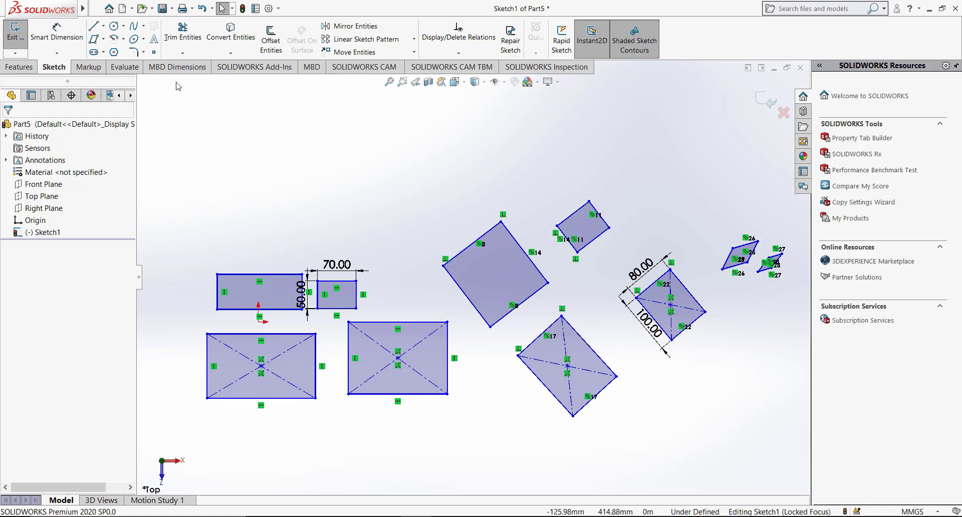
click(123, 26)
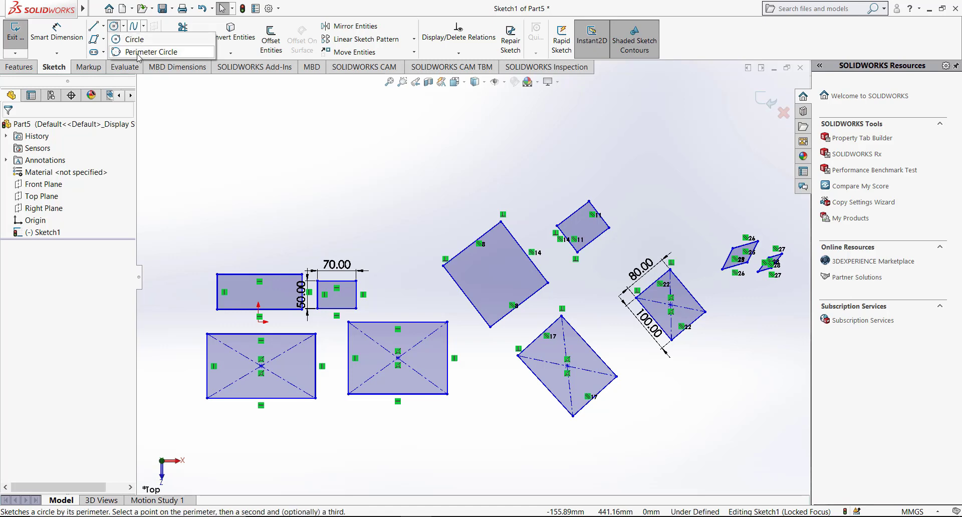
click(103, 25)
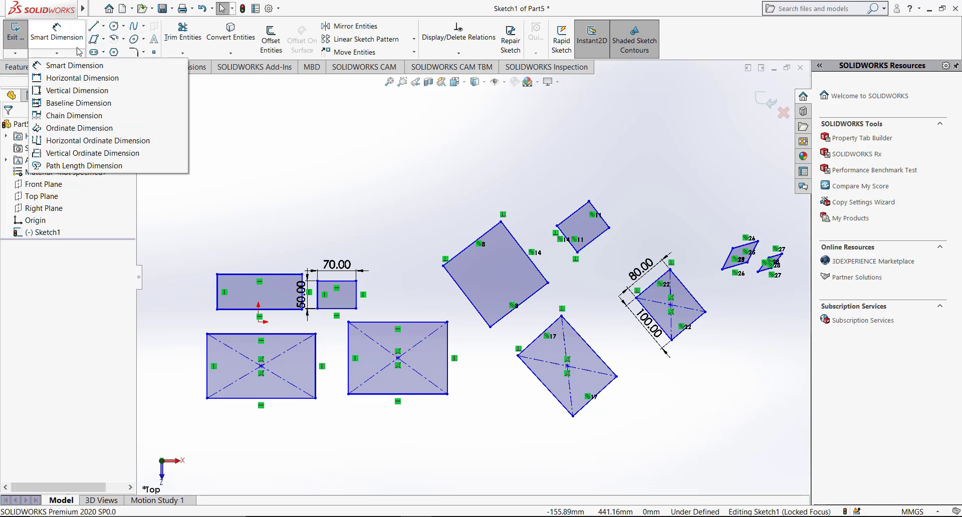
click(102, 41)
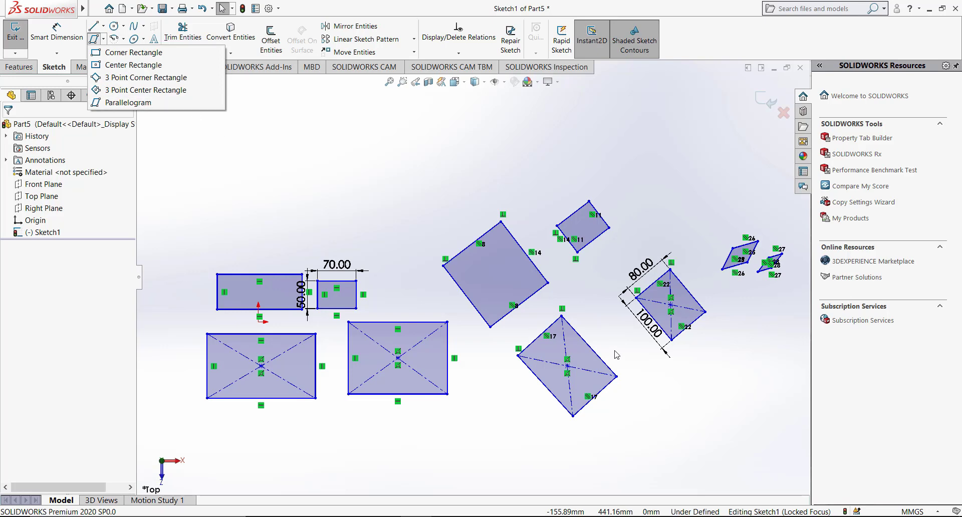
click(410, 221)
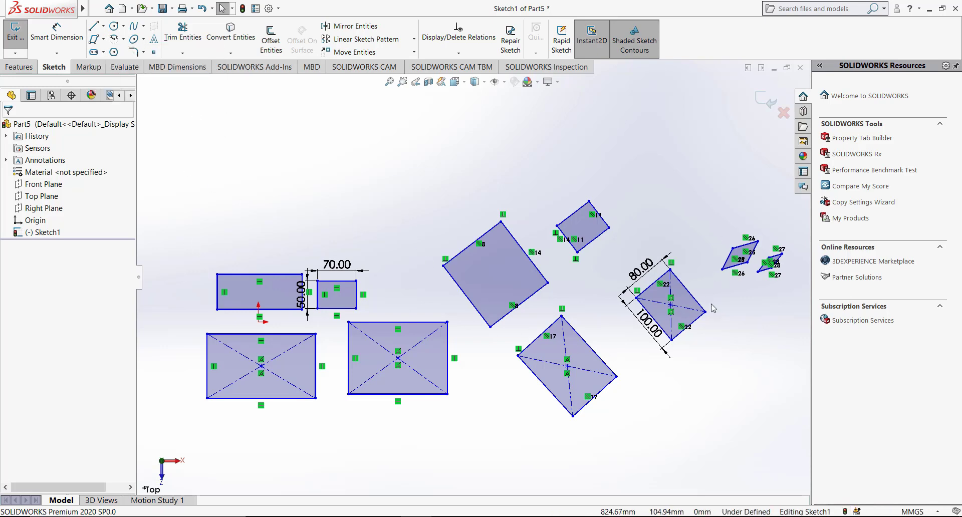